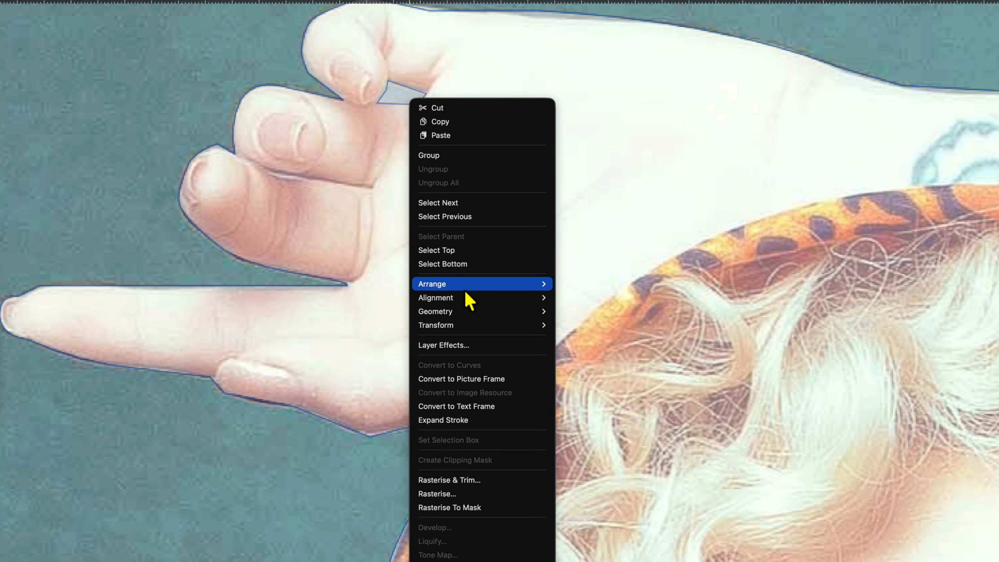
Subtract the selected inner shapes from the figure outline and set the curves layer's opacity to 100%
mouse_move(467, 314)
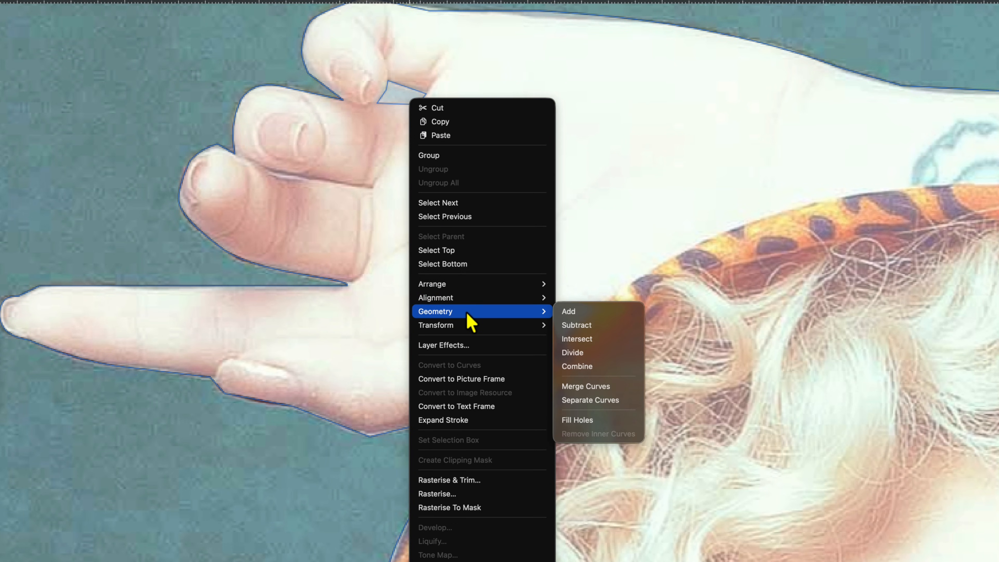
click(579, 332)
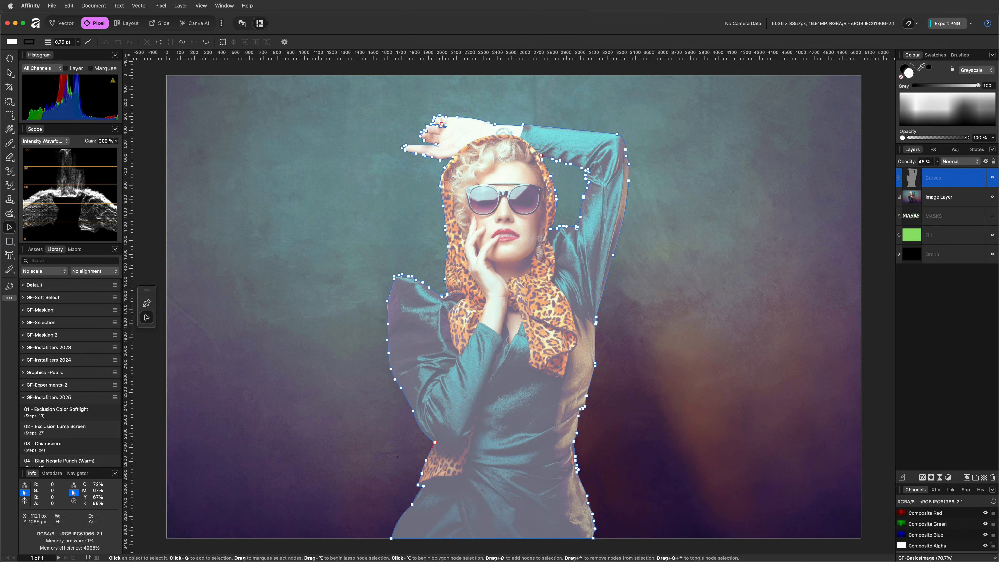
key(v)
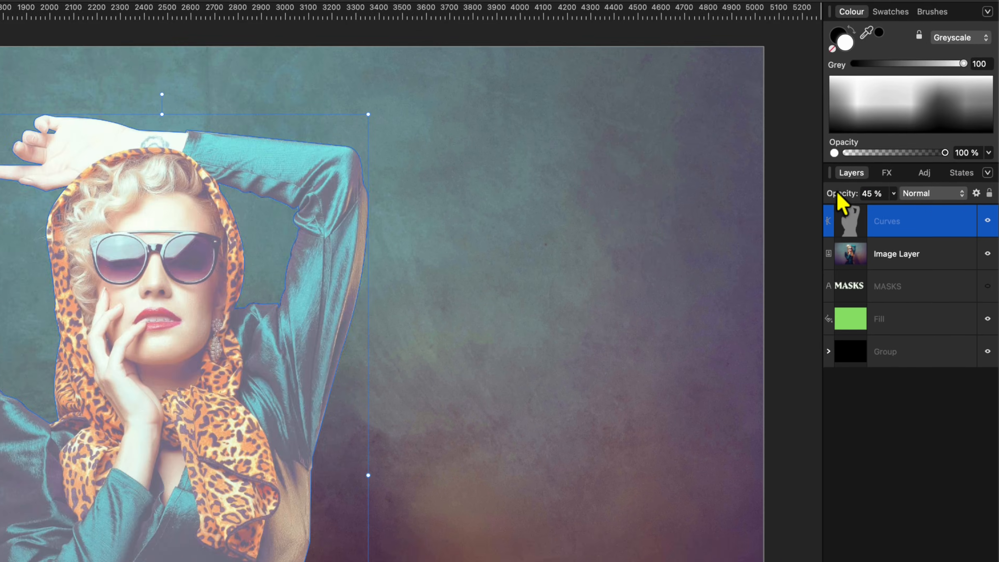
drag(905, 161, 988, 162)
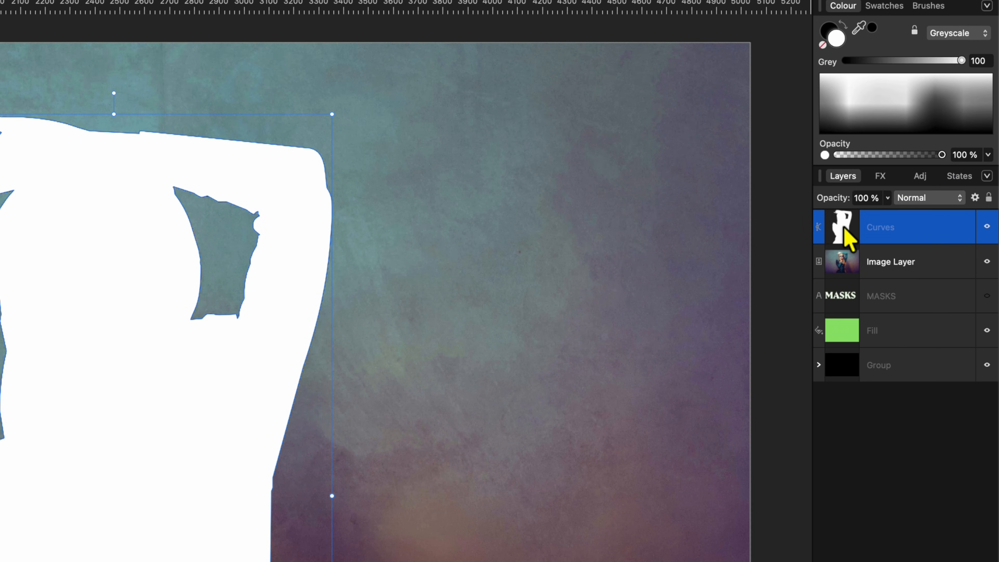
Try the curves shape as a clipping mask on the Image Layer, first filled white and again filled with grey 12
drag(844, 232, 844, 270)
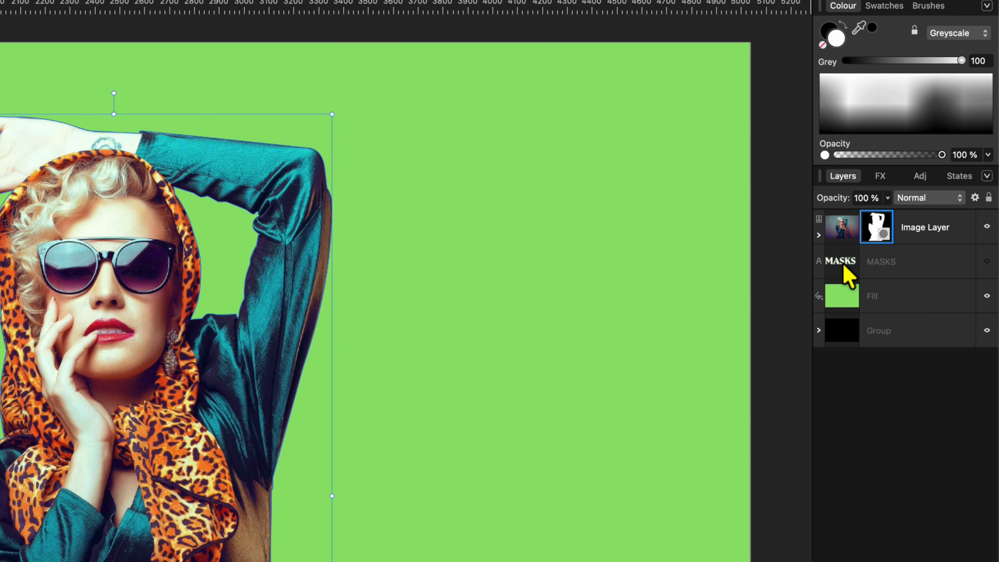
mouse_move(879, 226)
mouse_down()
mouse_move(883, 209)
mouse_move(886, 217)
mouse_up()
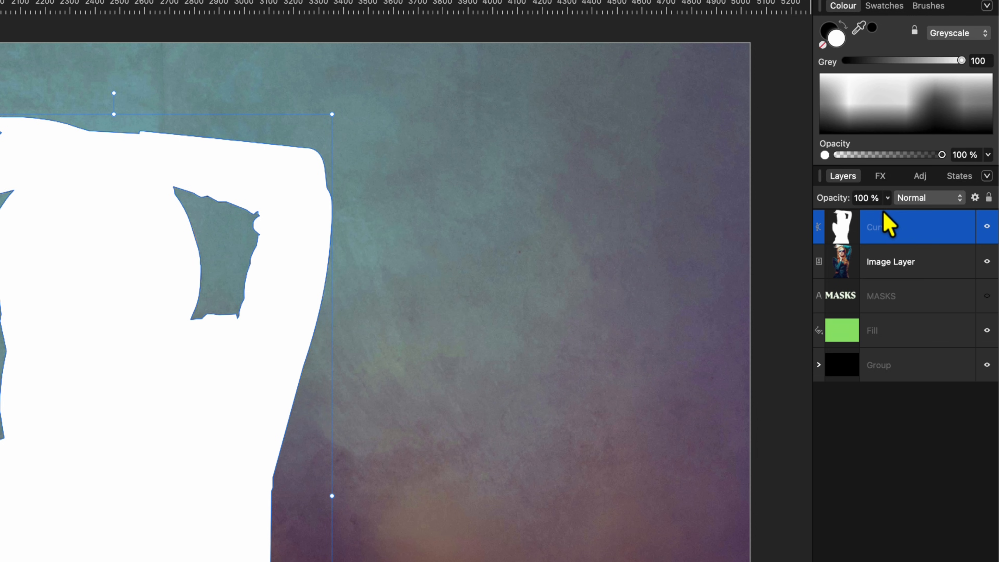
drag(928, 117, 960, 124)
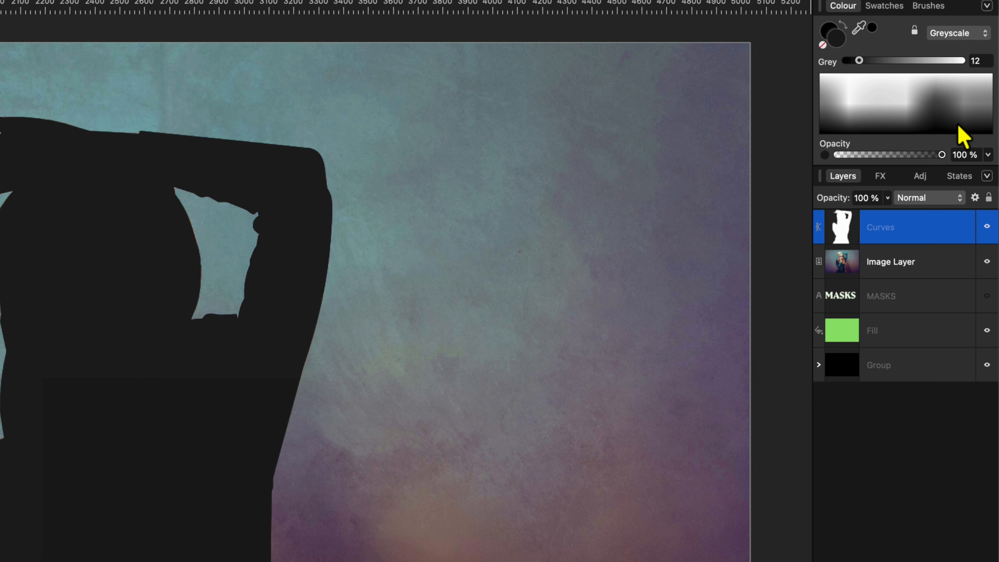
drag(839, 223, 840, 261)
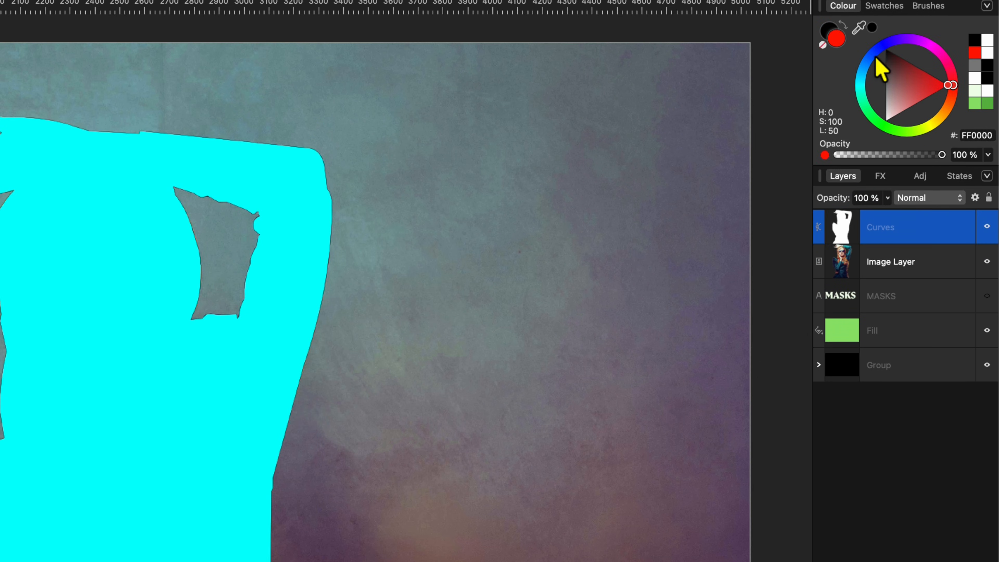
Recolour the curves shape cyan 00FFFB, and try the shape without any fill as the Image Layer's clipping mask
drag(880, 69, 861, 87)
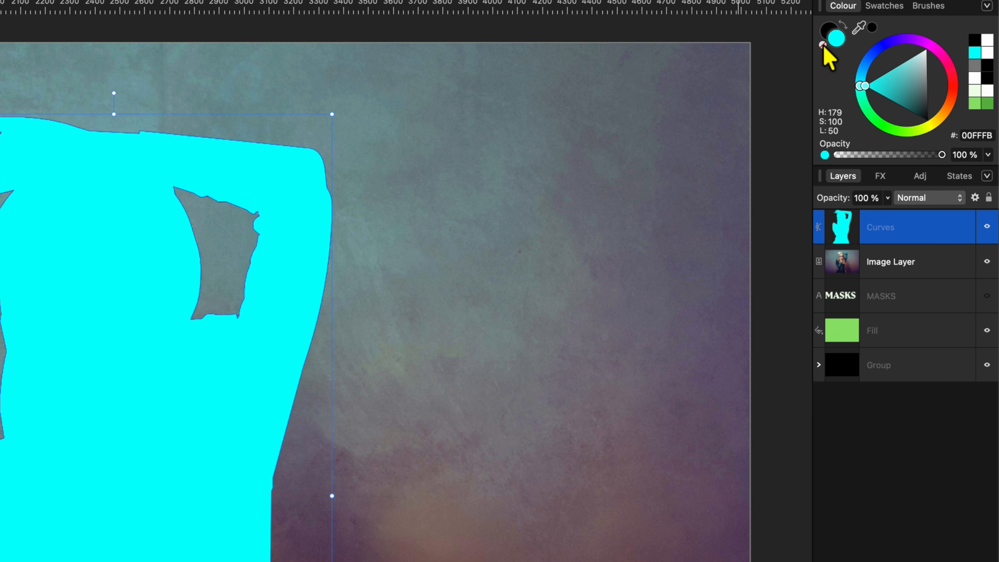
click(823, 45)
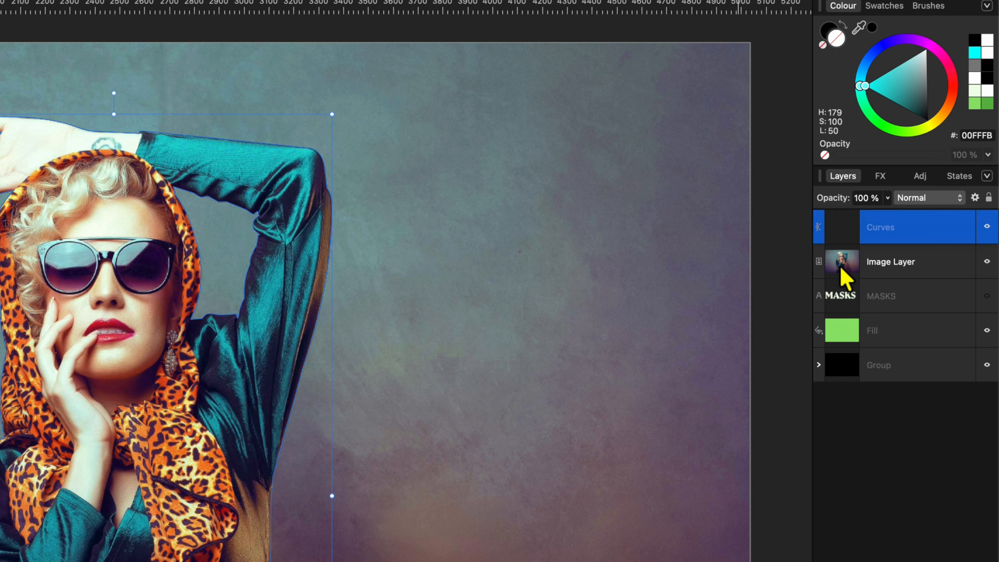
drag(842, 228, 844, 267)
Fill the curves shape with the cyan swatch and place it on the Image Layer as a clipping mask
click(972, 56)
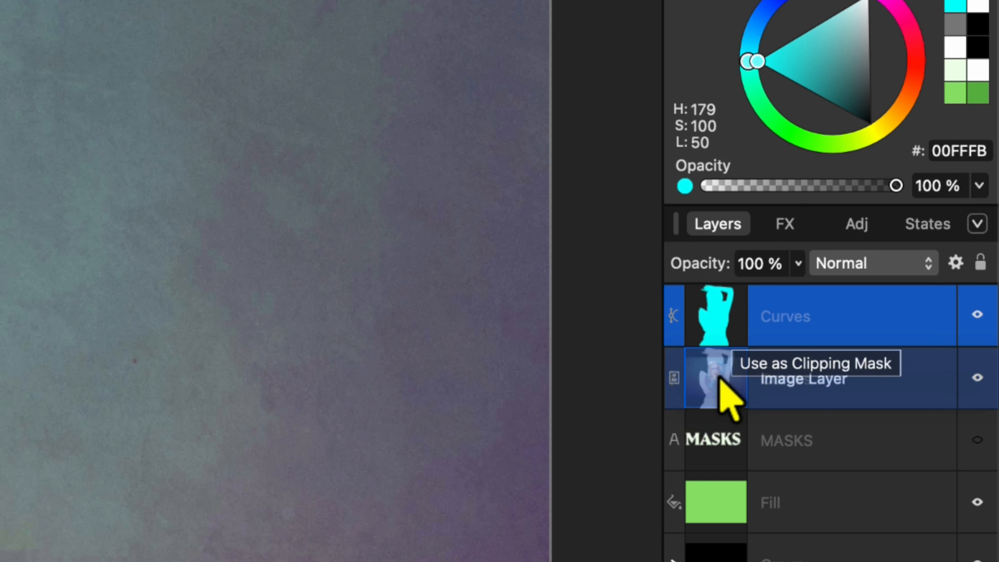
drag(719, 377, 719, 378)
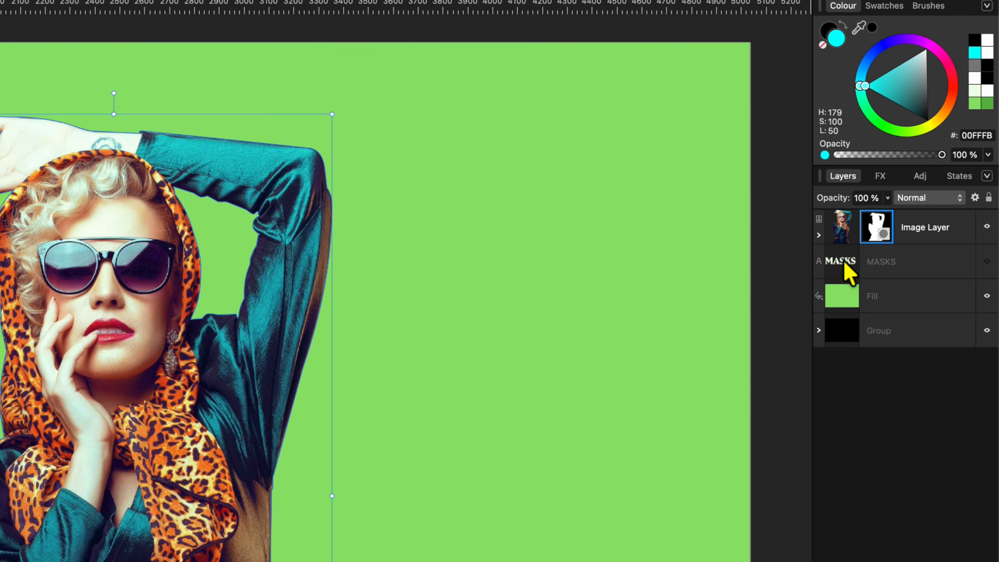
drag(875, 233, 893, 263)
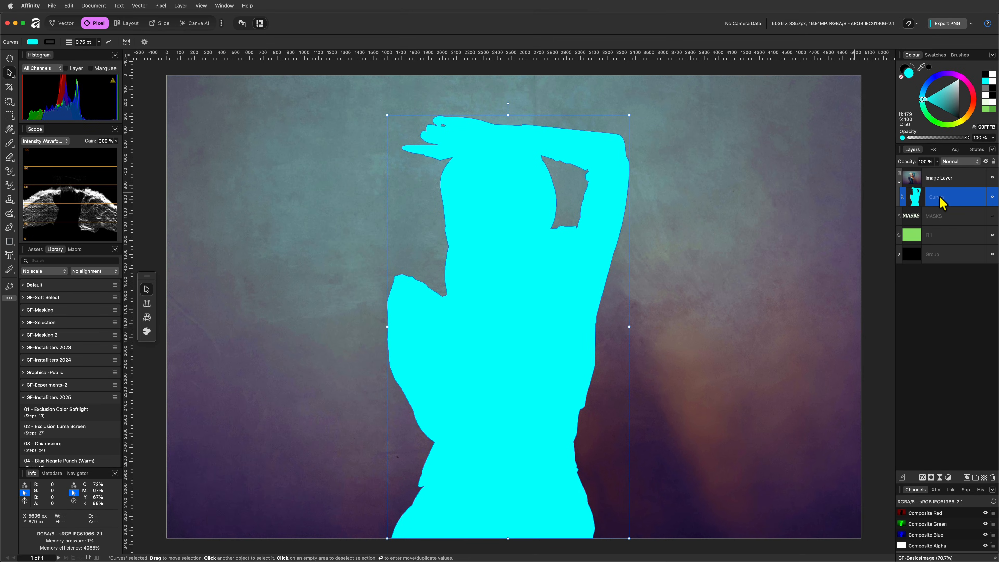
drag(913, 201, 913, 185)
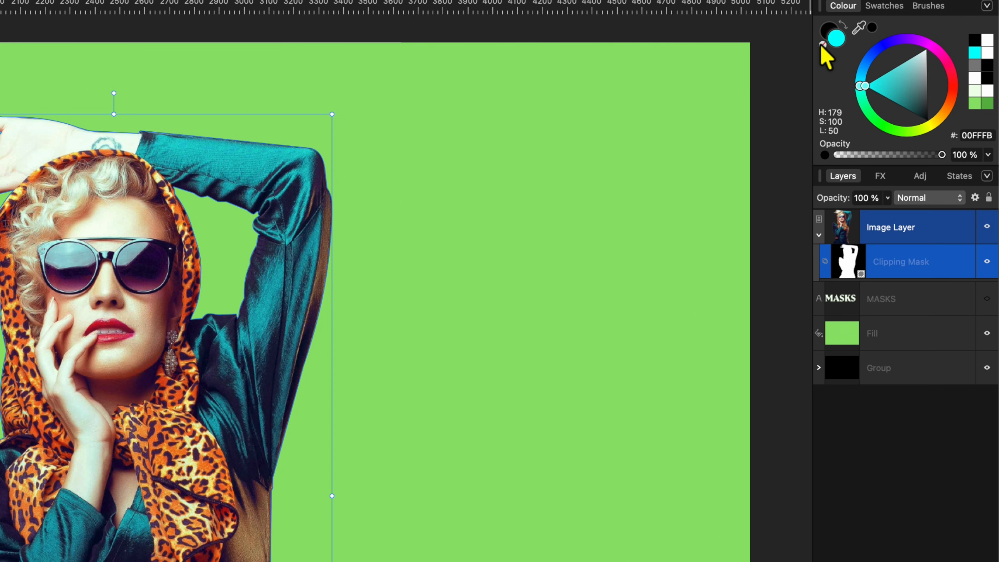
Remove the clipping mask's fill and set its stroke width to 100 pt
click(822, 45)
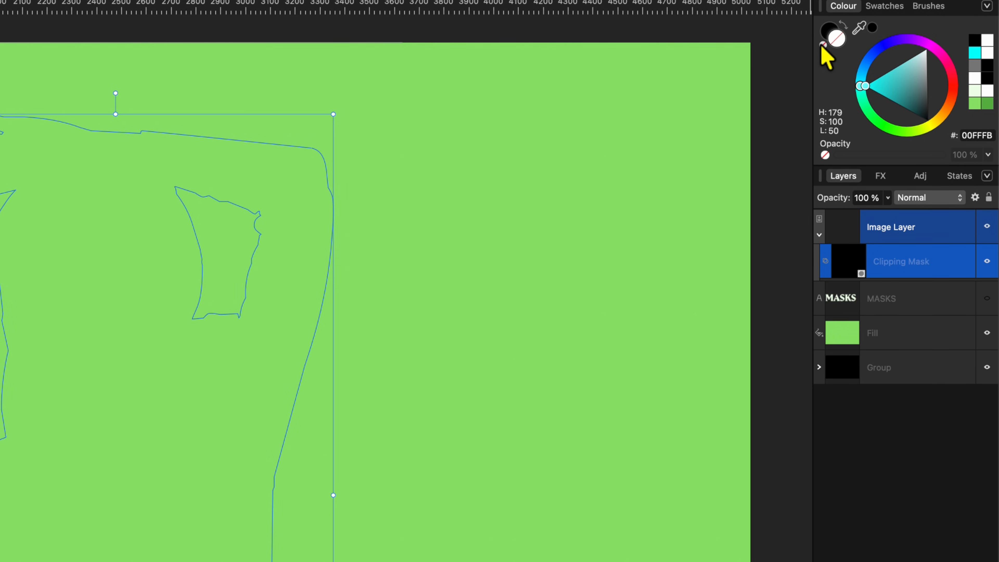
key(p)
mouse_move(125, 25)
mouse_down()
mouse_move(158, 46)
mouse_move(295, 46)
mouse_move(259, 50)
mouse_move(277, 46)
mouse_up()
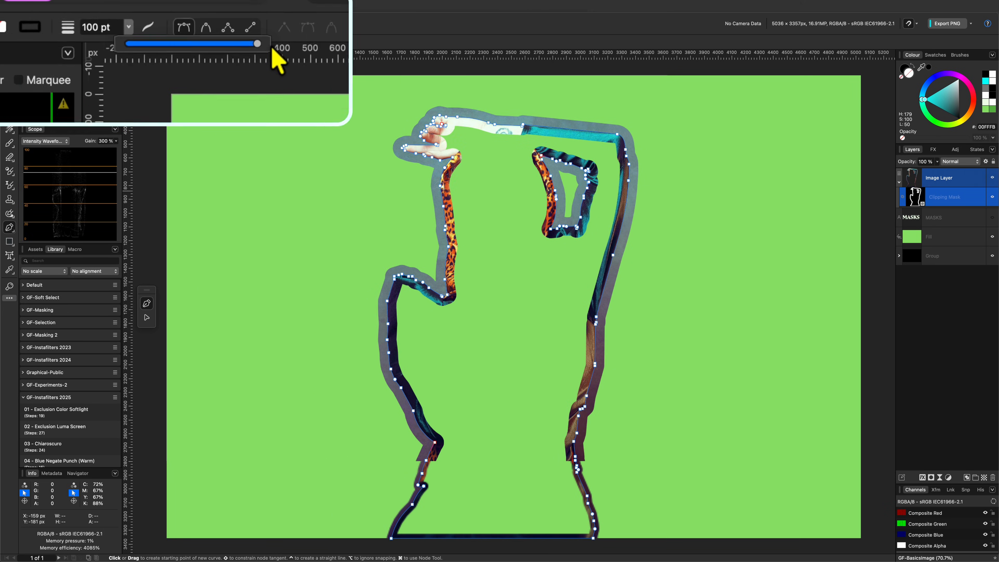
Add a point near the middle of the mask stroke's pressure profile
click(154, 42)
click(234, 152)
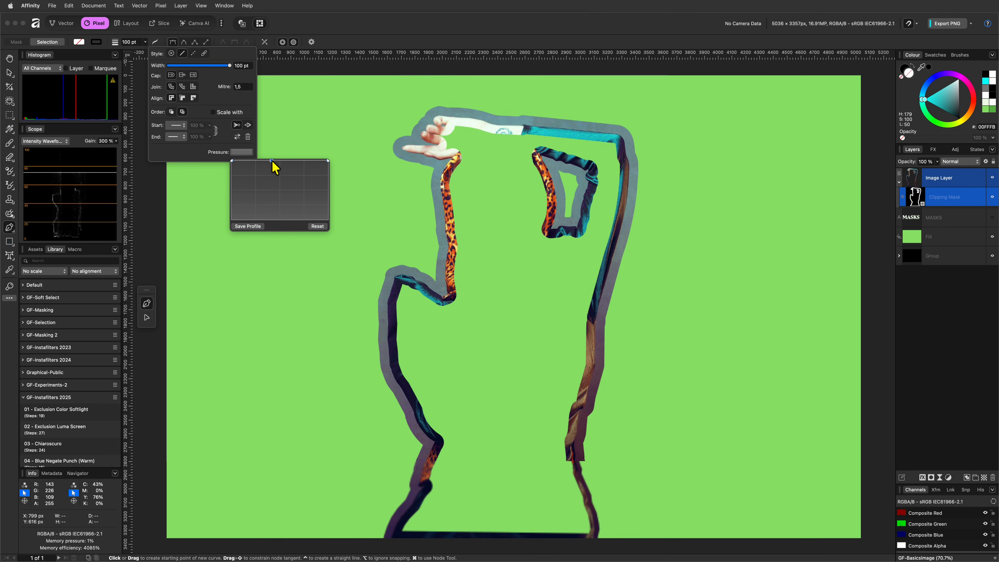
mouse_move(272, 161)
mouse_down()
mouse_move(277, 232)
mouse_move(272, 160)
mouse_up()
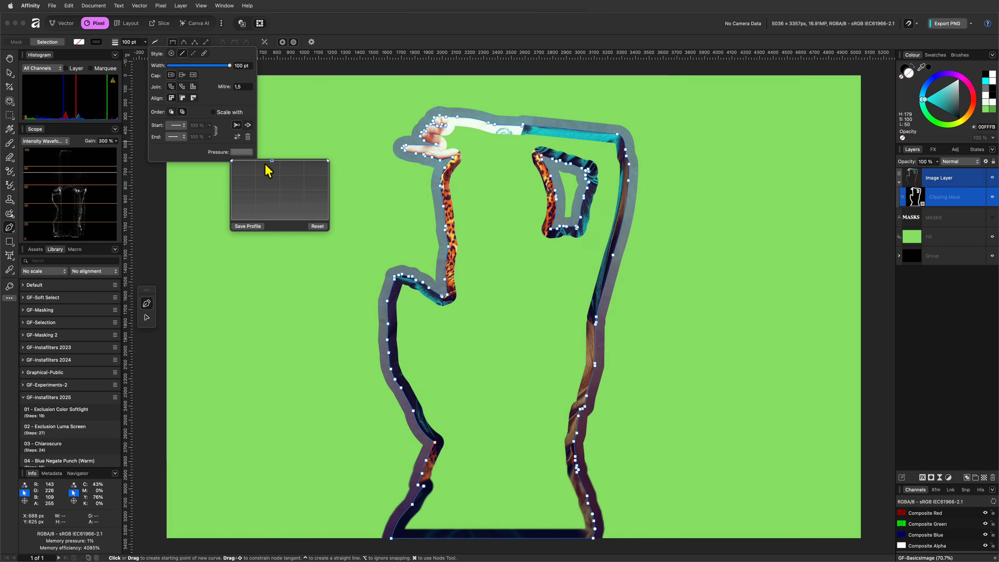
Set the clipping mask's stroke width to 0 pt and fill the mask shape with the cyan swatch
click(145, 42)
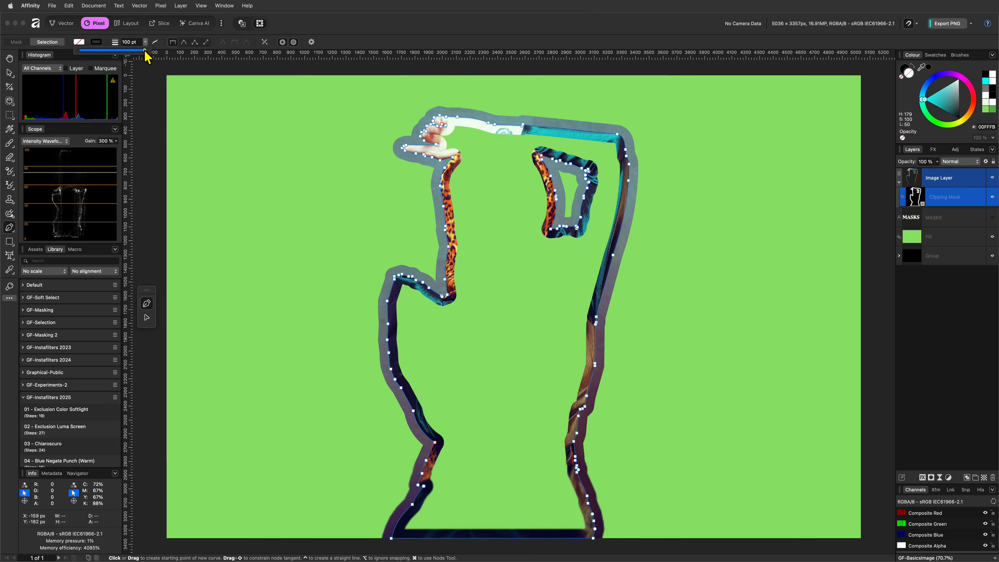
drag(145, 51, 78, 50)
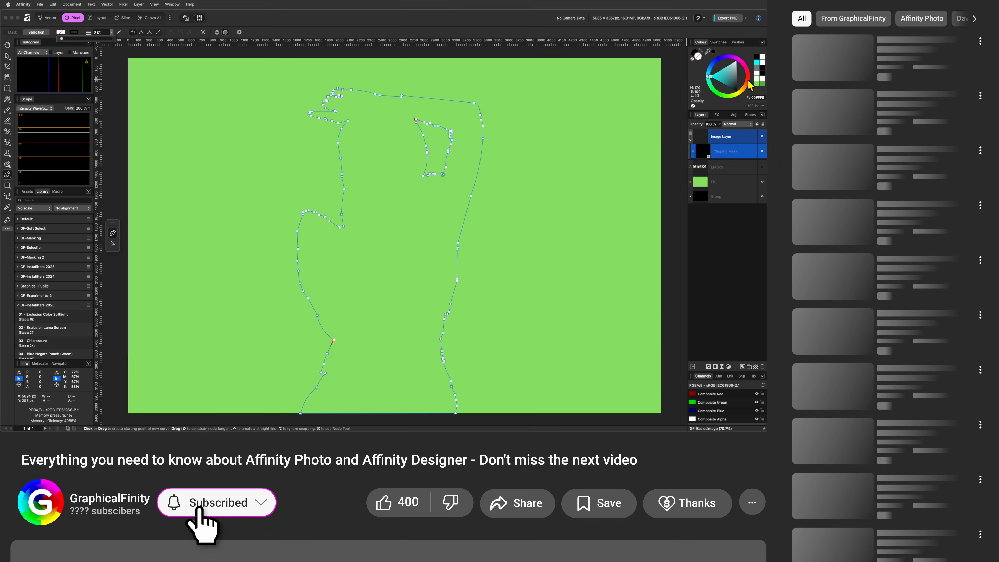
click(759, 70)
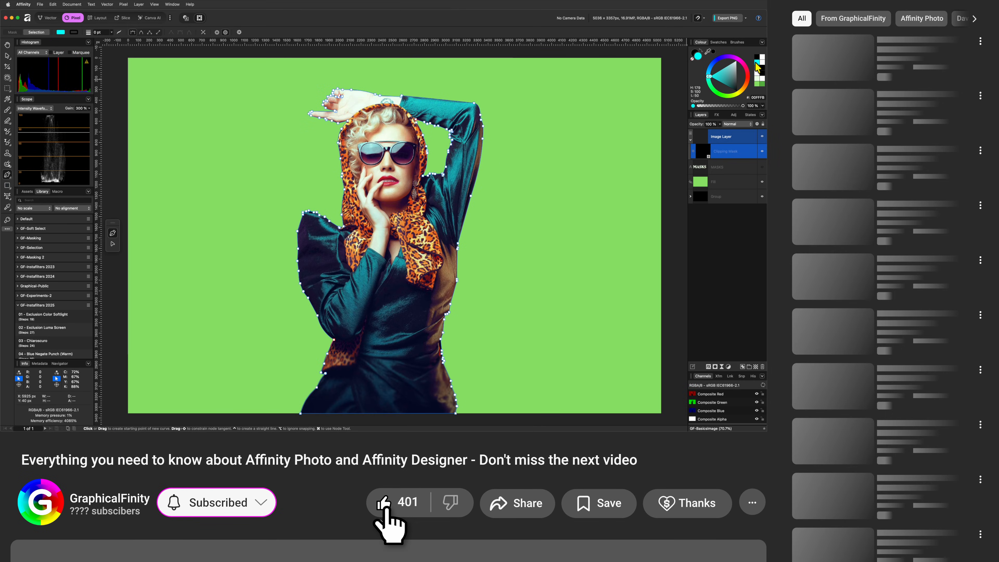
Try a 33% fill opacity on the clipping mask and restore the fill opacity to 100%
click(704, 142)
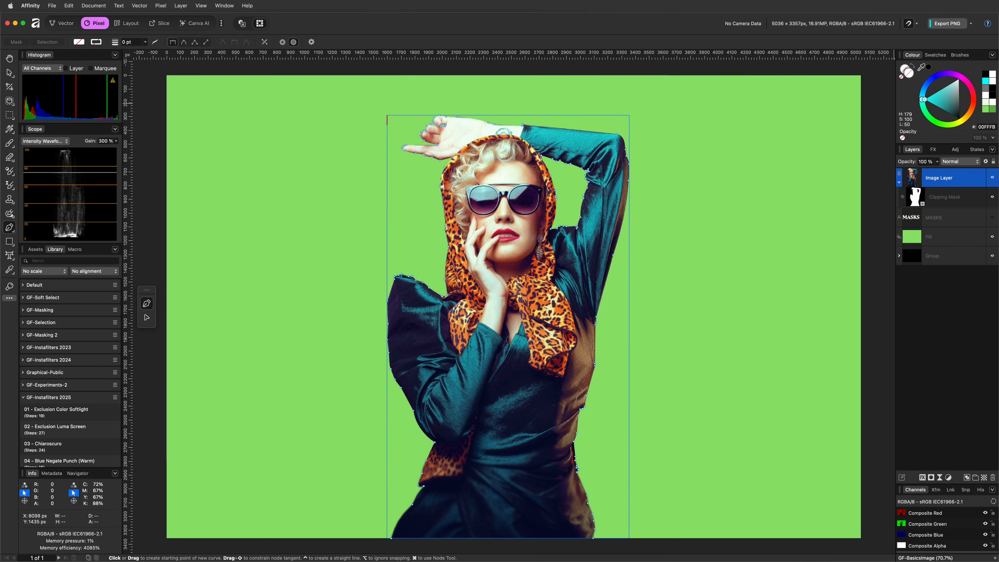
key(v)
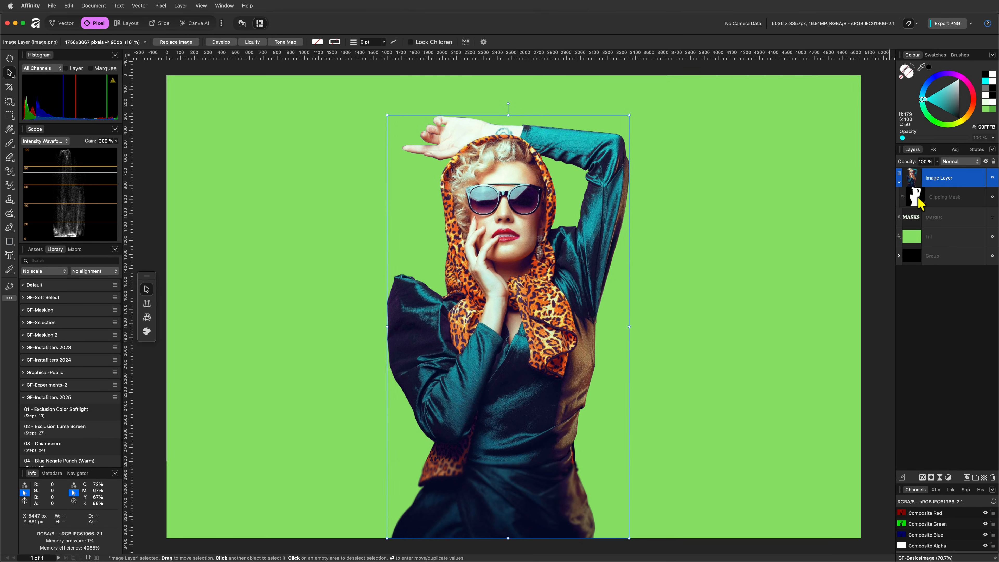
click(919, 198)
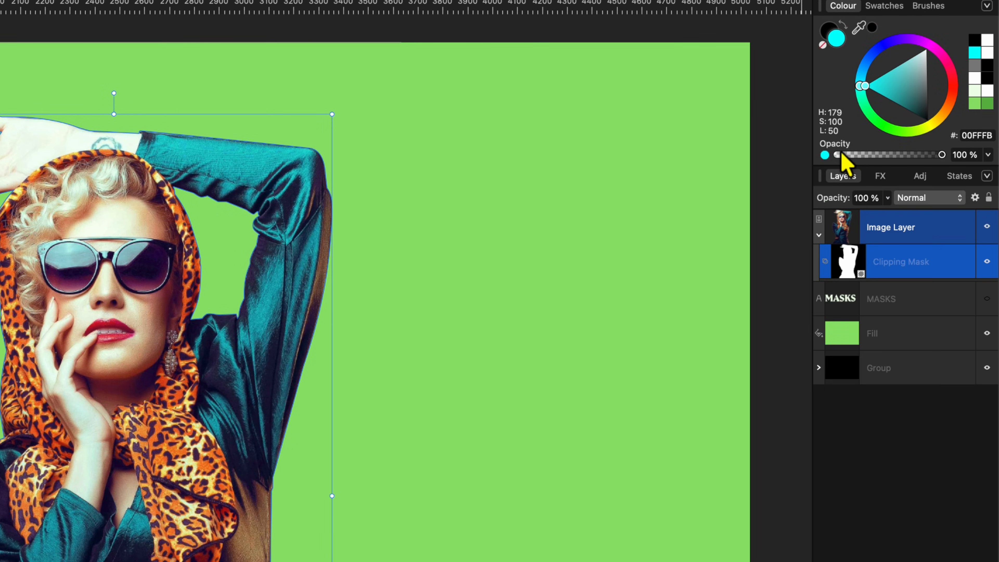
drag(943, 157, 872, 165)
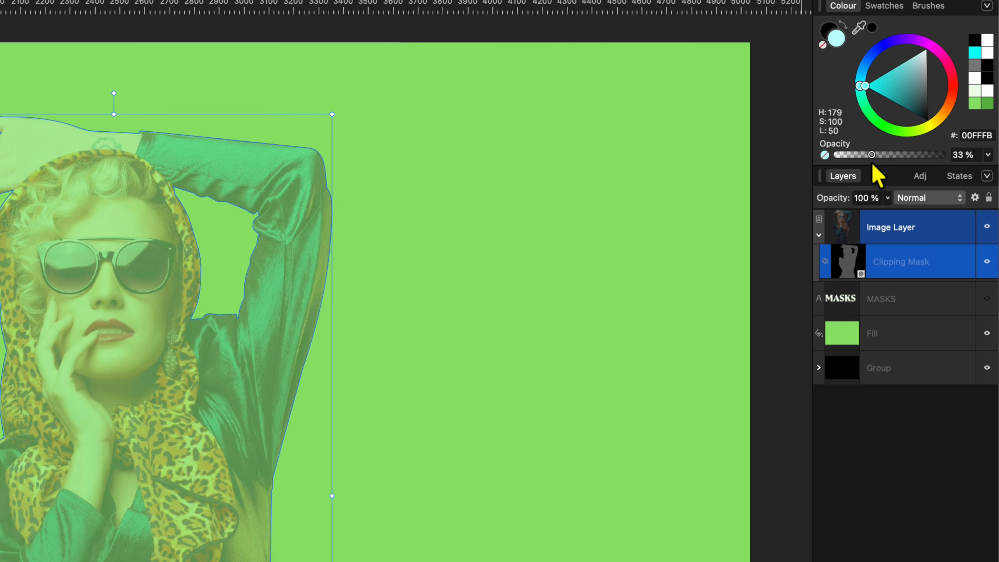
drag(872, 158, 947, 157)
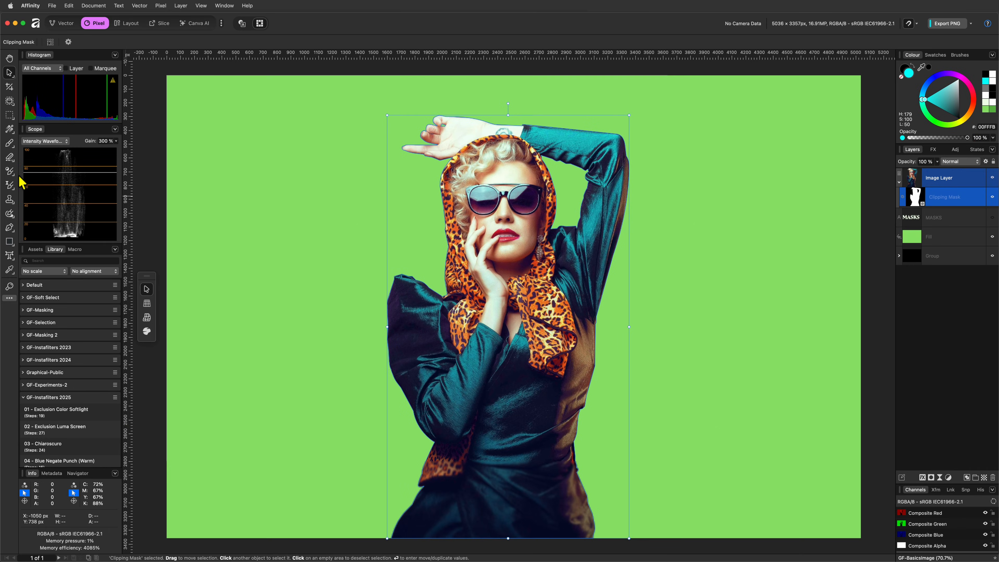
Try a vertical linear gradient on the clipping mask that fades out the lower dress, and restore the solid cyan fill
click(9, 132)
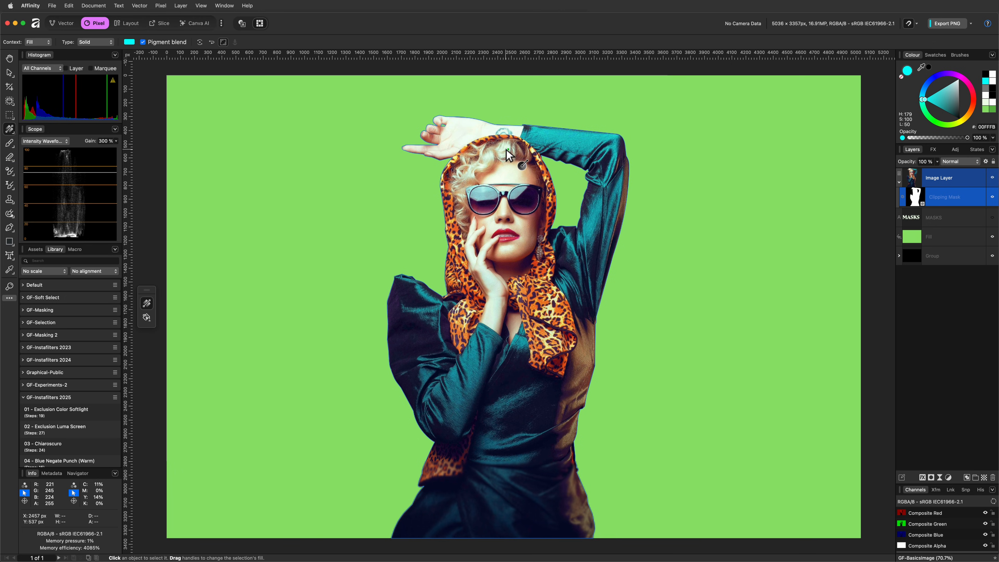
drag(508, 148, 507, 490)
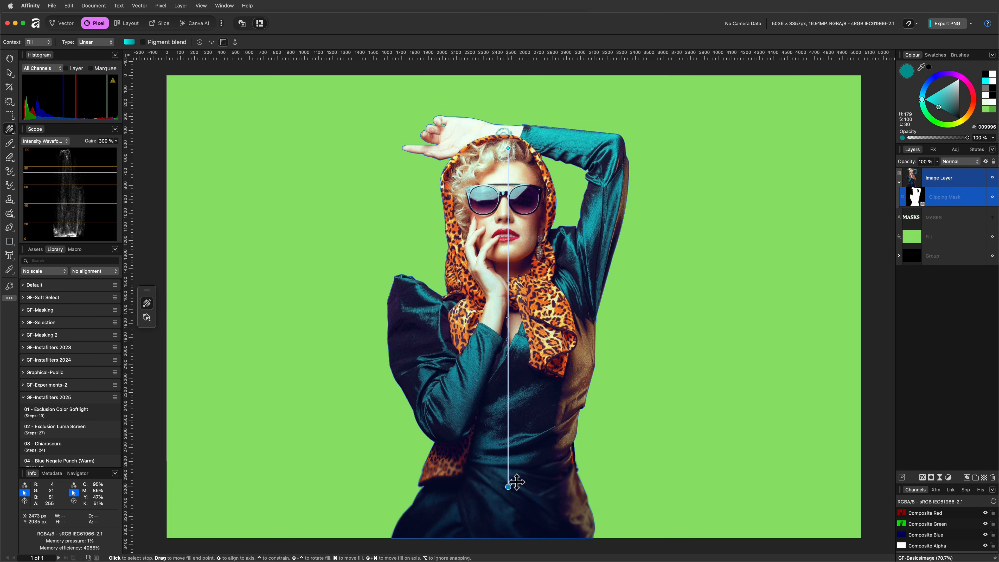
drag(967, 137, 907, 139)
mouse_move(508, 317)
mouse_down()
mouse_move(514, 244)
mouse_move(509, 354)
mouse_move(508, 332)
mouse_up()
key(v)
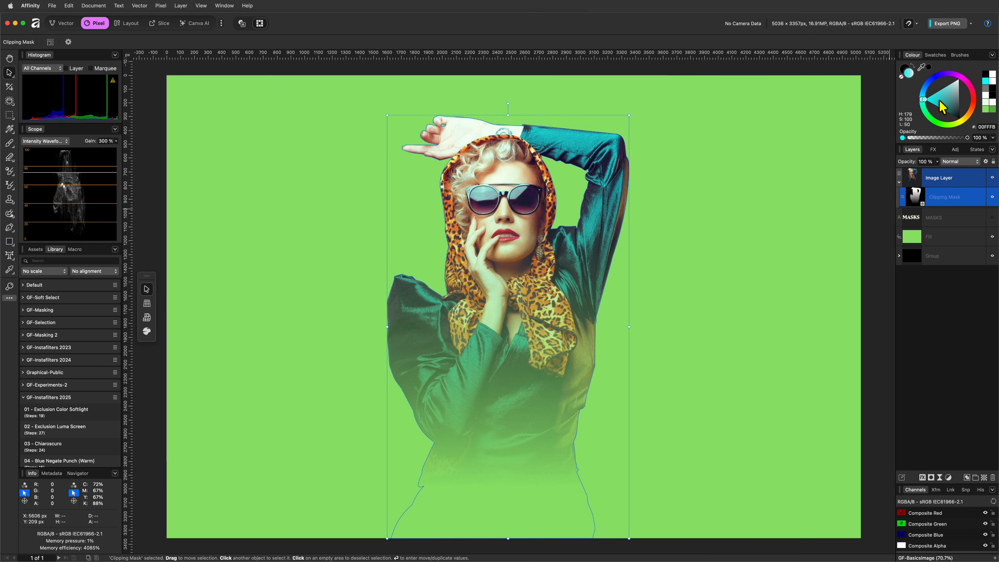
click(985, 82)
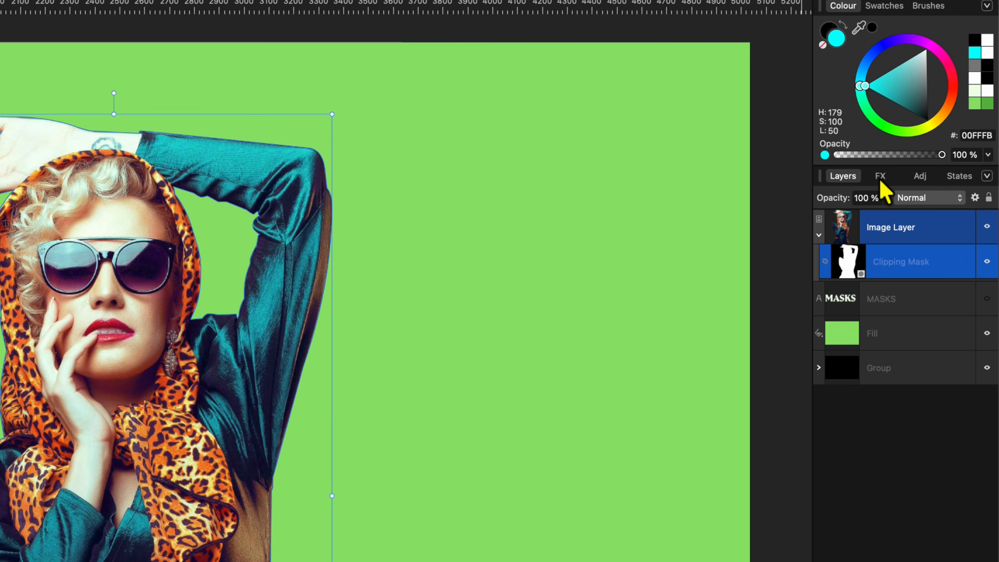
Apply a Gaussian Blur effect to the clipping mask, trying a 7.1 px radius and reducing it to 0.5 px
click(881, 177)
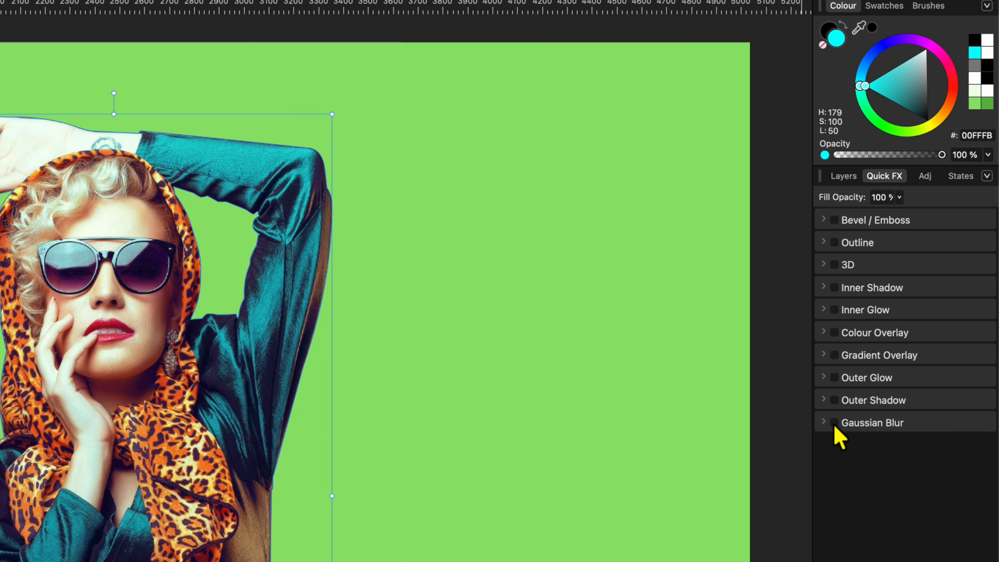
click(835, 423)
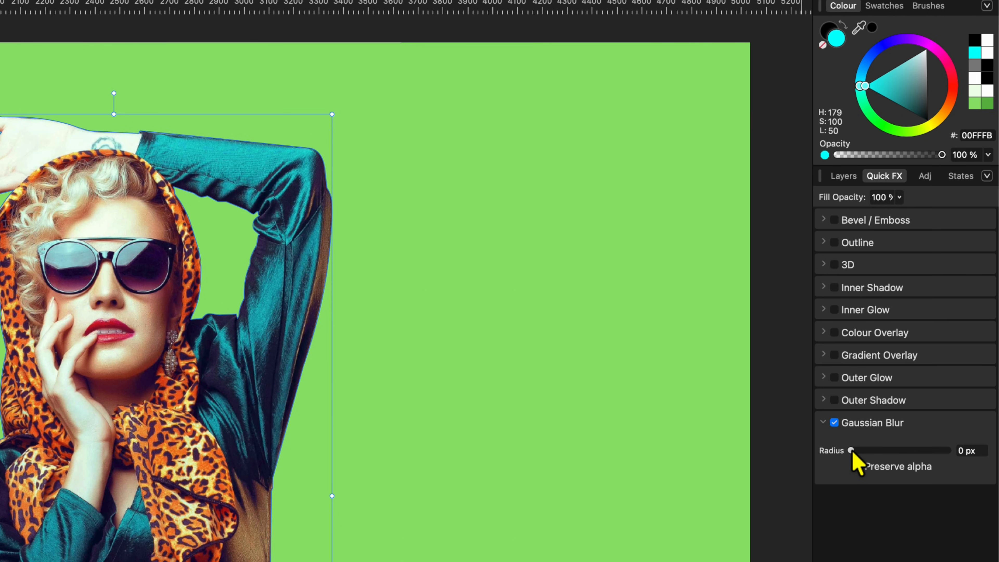
drag(852, 453, 890, 453)
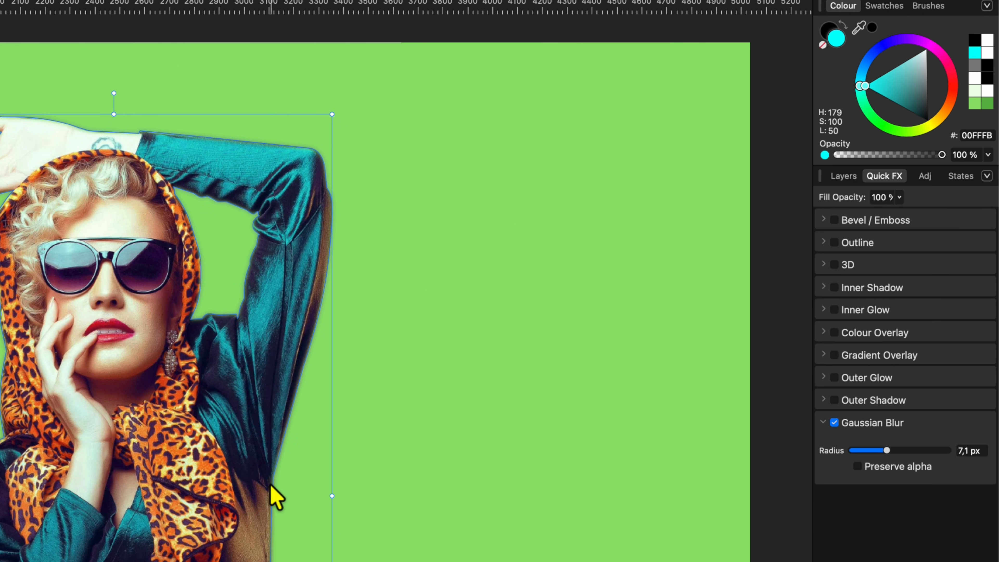
scroll(262, 499, up, 5)
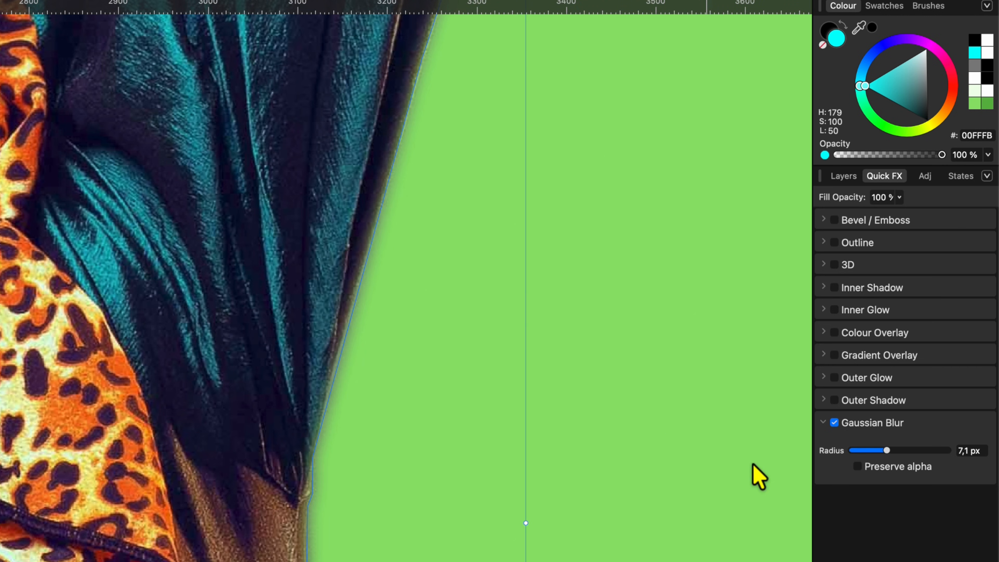
mouse_move(855, 451)
mouse_down()
mouse_move(872, 450)
mouse_move(859, 450)
mouse_up()
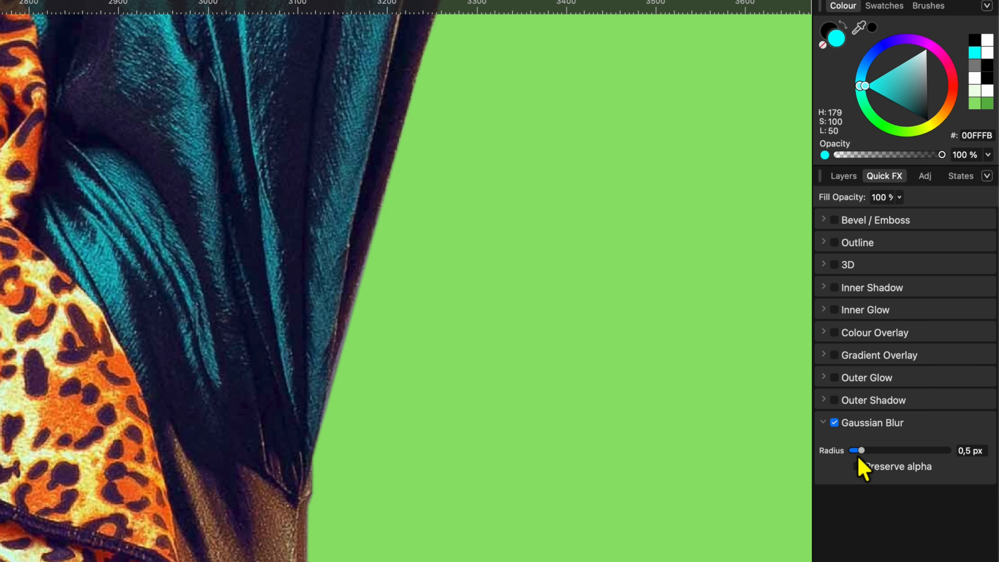
Turn off the Gaussian Blur layer effect on the clipping mask
click(835, 423)
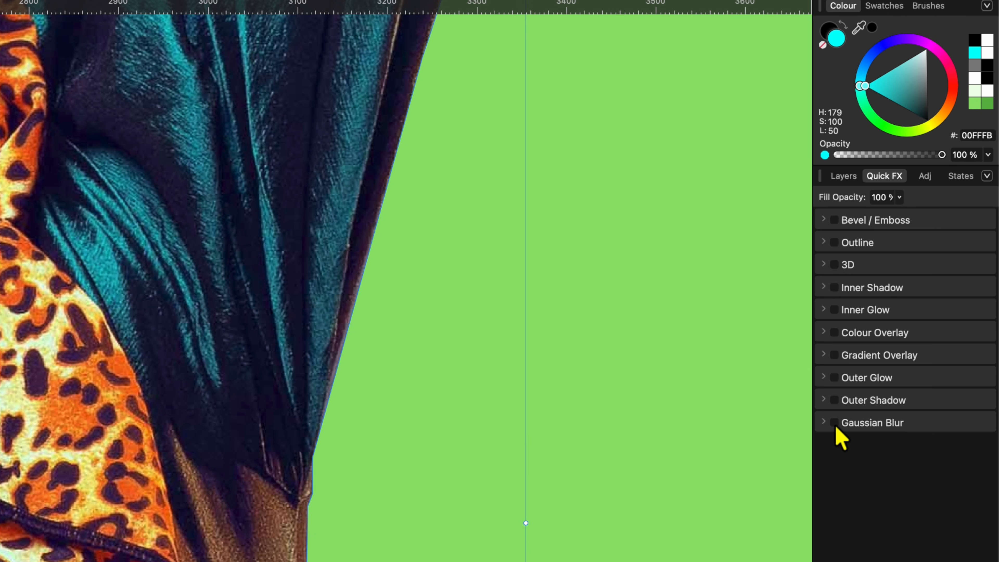
click(843, 177)
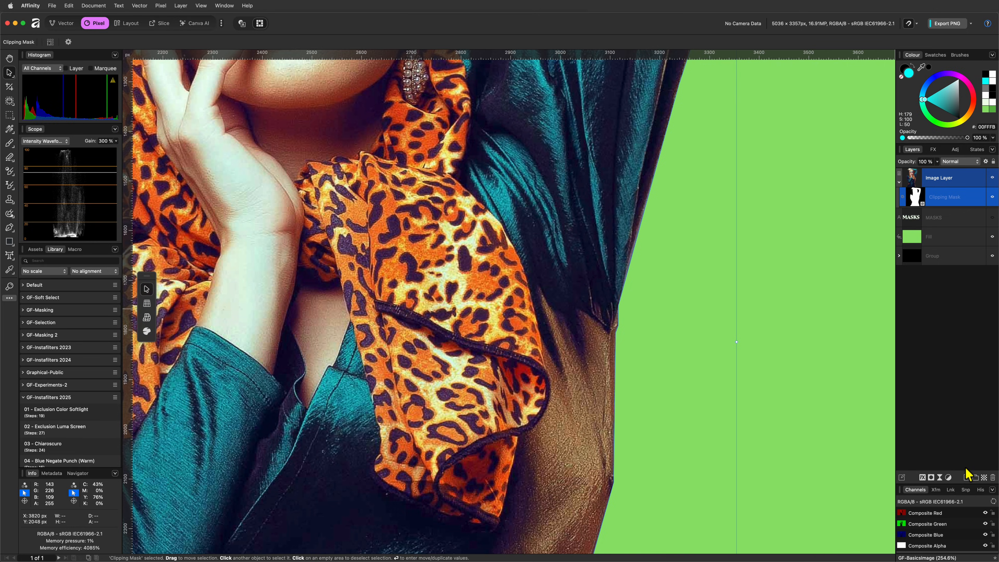
Try a live Gaussian Blur filter nested on the clipping mask with a 3.6 px radius, and delete the filter
click(940, 477)
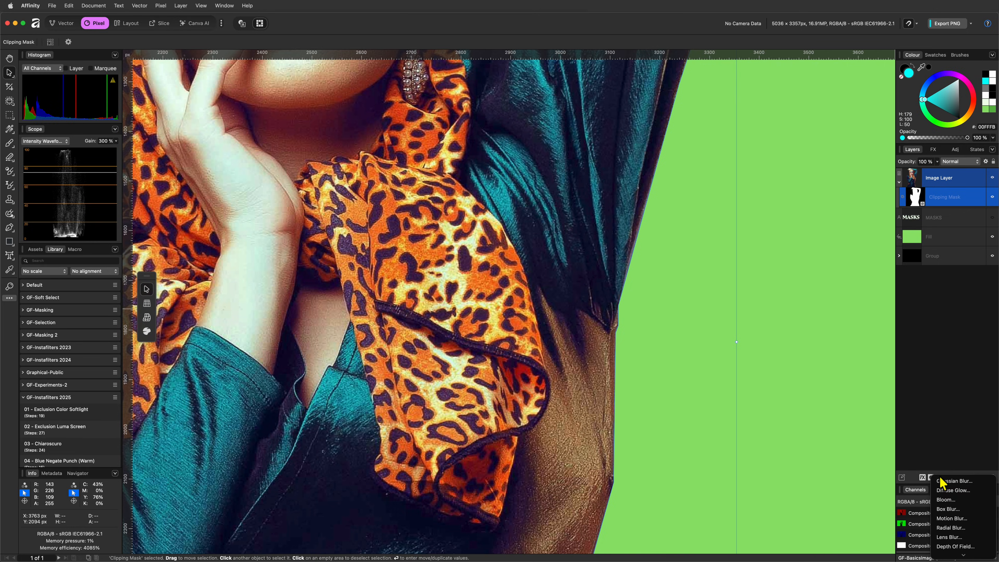
click(941, 480)
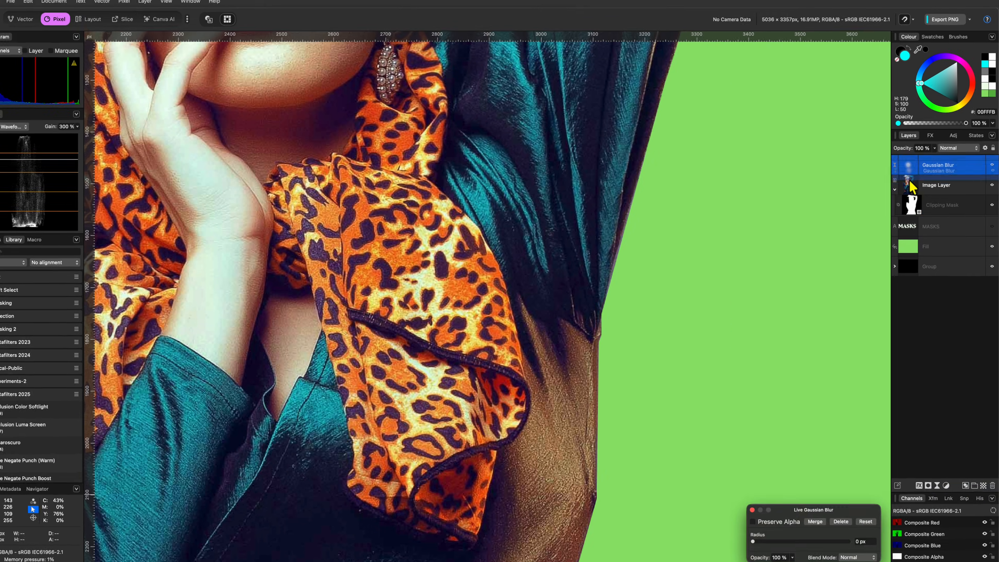
drag(910, 182, 913, 216)
drag(849, 269, 848, 269)
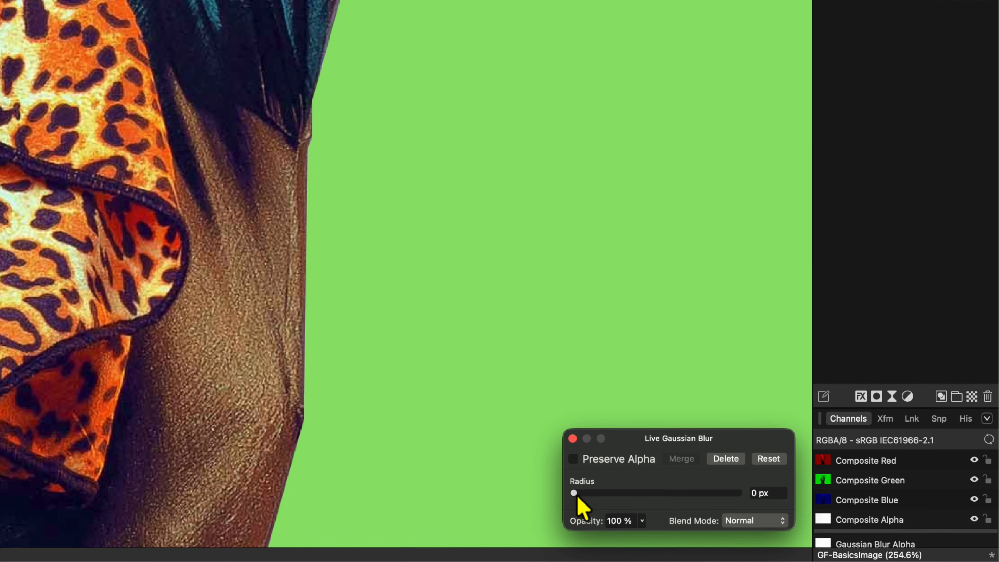
drag(573, 496, 621, 502)
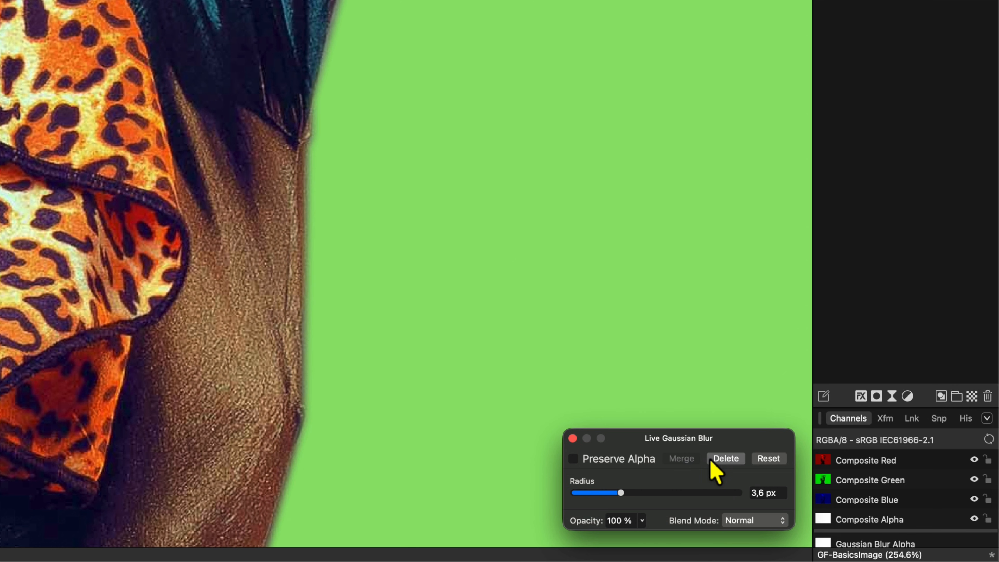
click(711, 461)
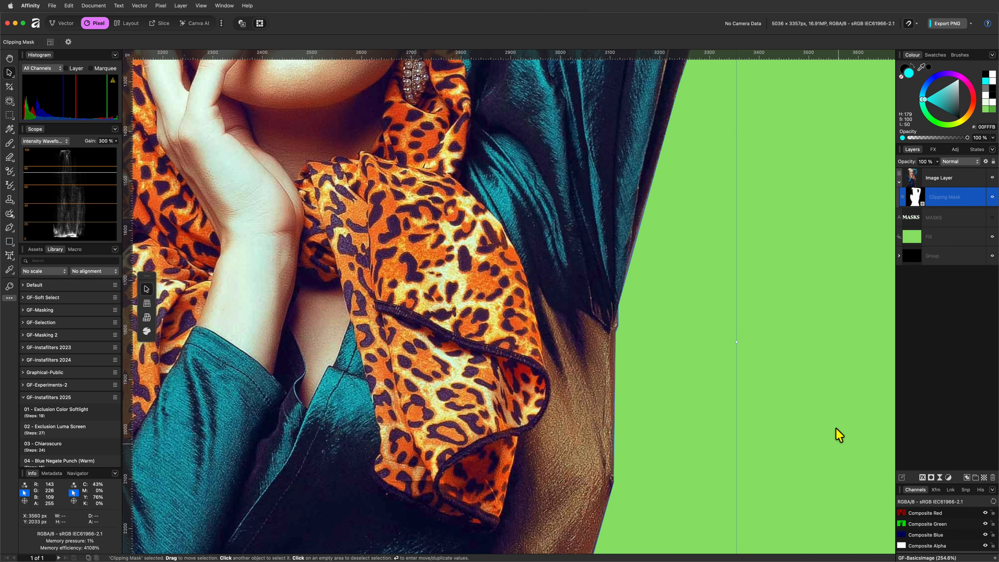
Try a live Glitch filter nested on the clipping mask, using the Aberration (Distortion) type at 32% strength
click(940, 477)
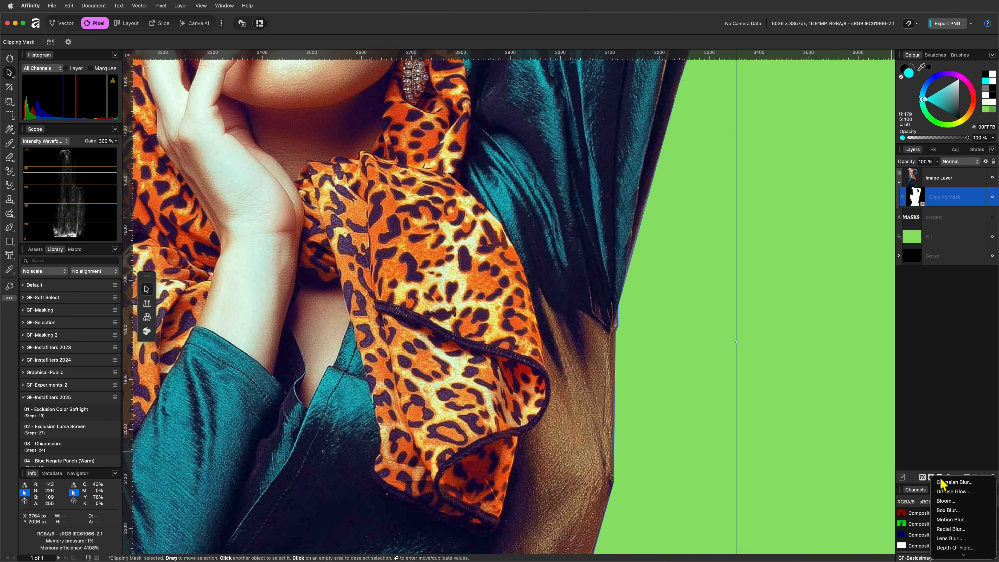
click(944, 537)
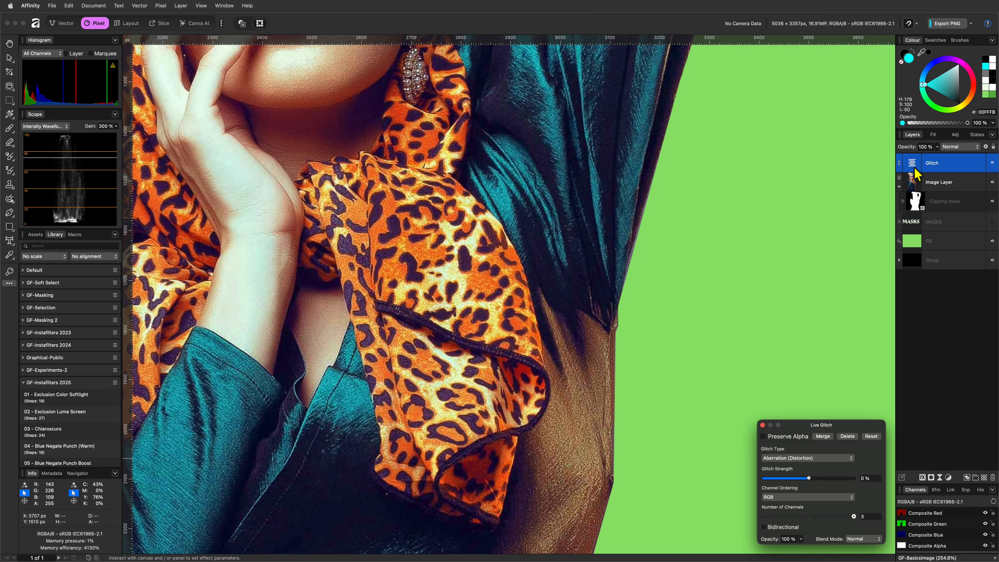
drag(913, 165, 912, 202)
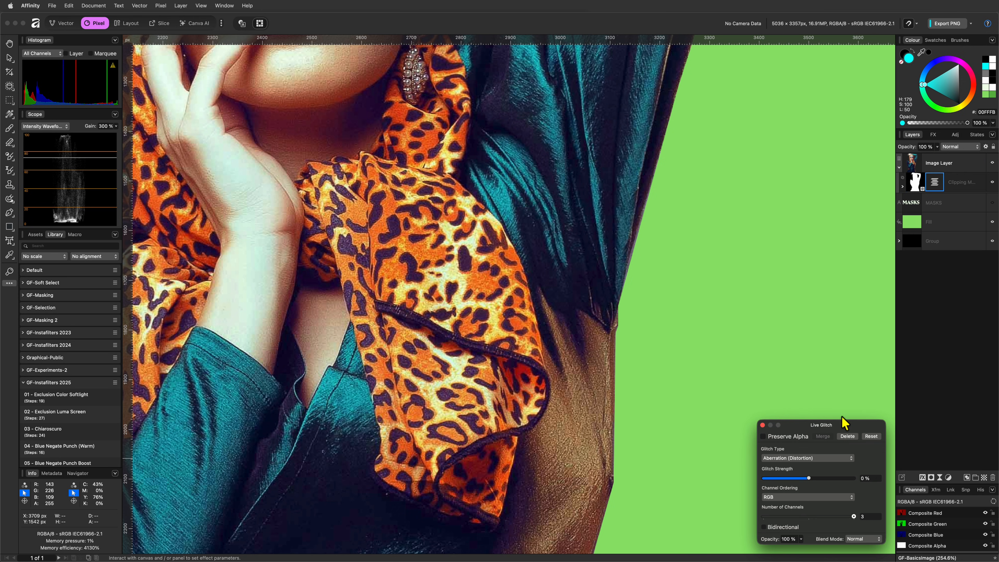
drag(808, 479, 823, 478)
key(super+minus)
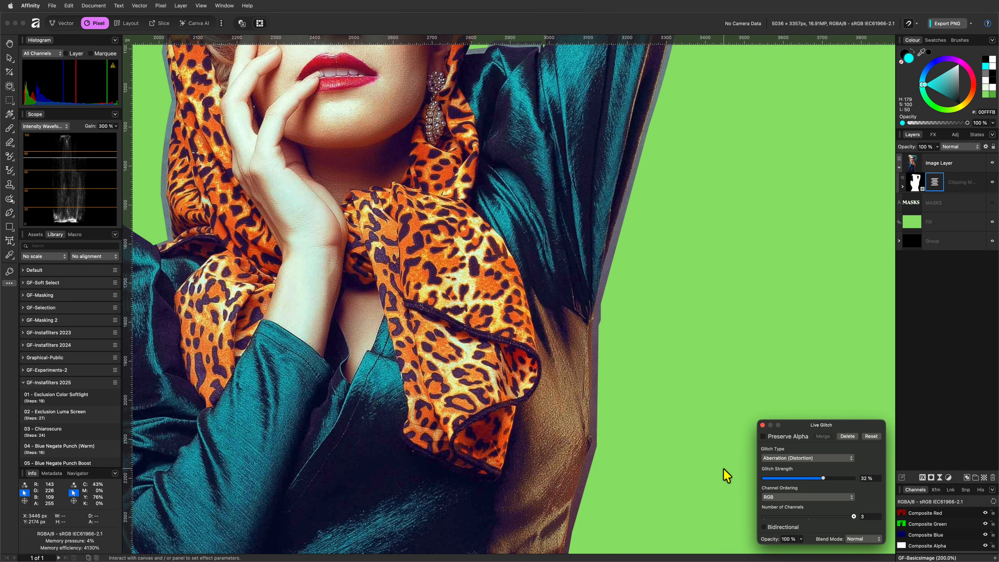
Try the Sawtooth glitch type at 24% strength and other glitch types on the clipping mask, and remove the filter
key(super+0)
click(794, 458)
click(789, 493)
drag(792, 479, 785, 478)
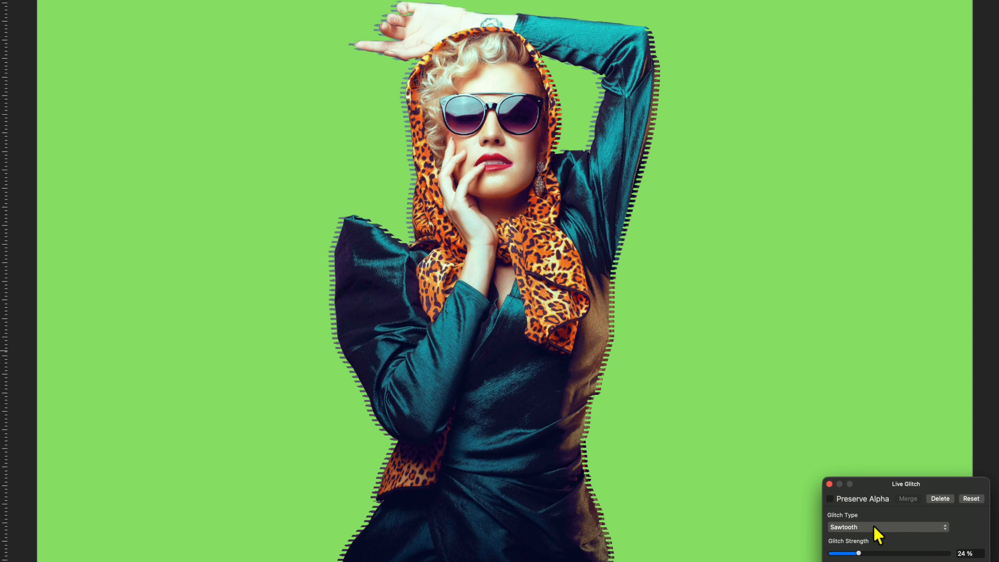
click(874, 527)
click(862, 540)
drag(858, 502, 875, 516)
click(869, 476)
click(868, 489)
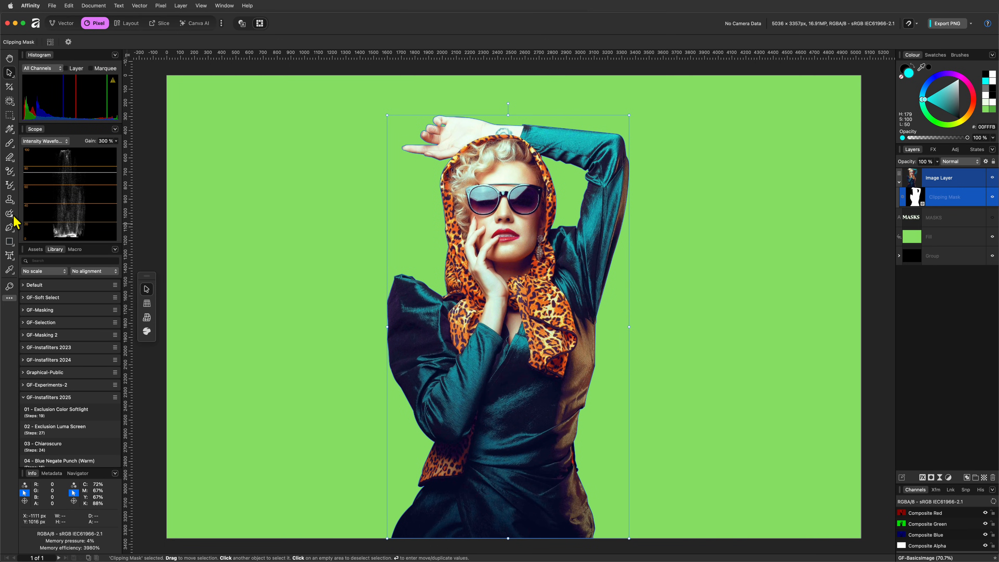
Use the Node tool to refine the clipping mask's outline where the leopard scarf meets the puffed sleeve
click(13, 231)
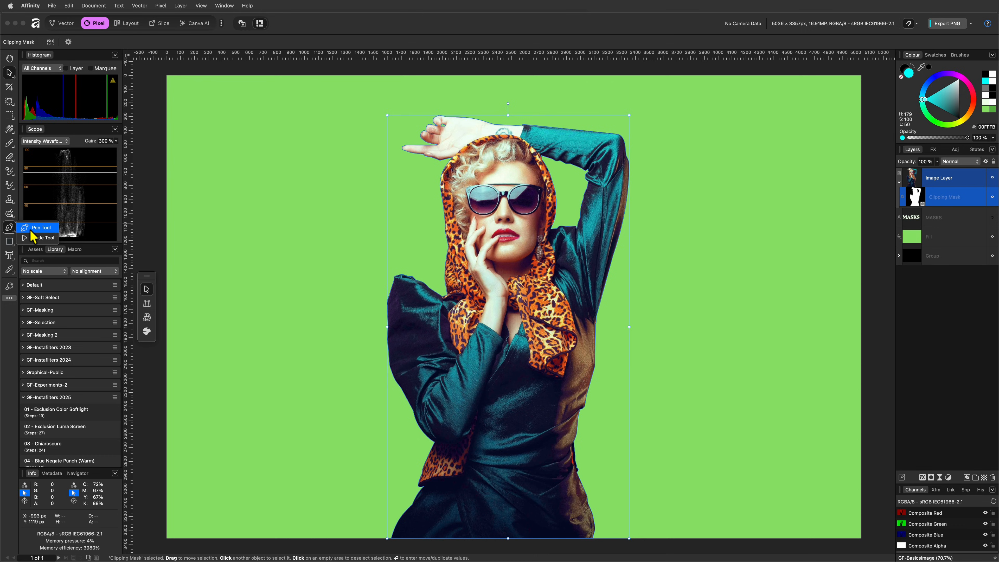
click(35, 238)
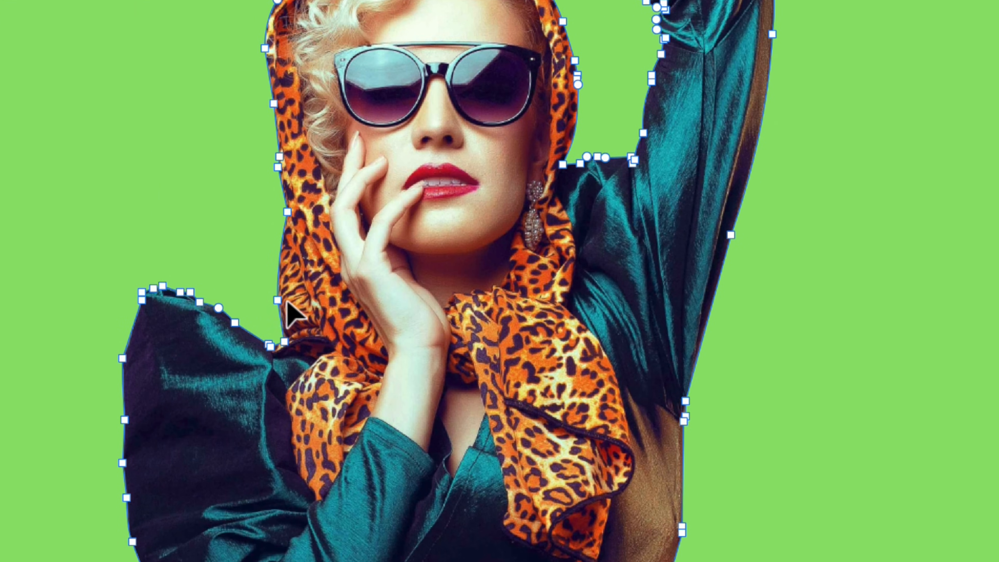
drag(445, 278, 458, 281)
drag(311, 300, 299, 285)
drag(285, 342, 214, 389)
scroll(292, 337, up, 10)
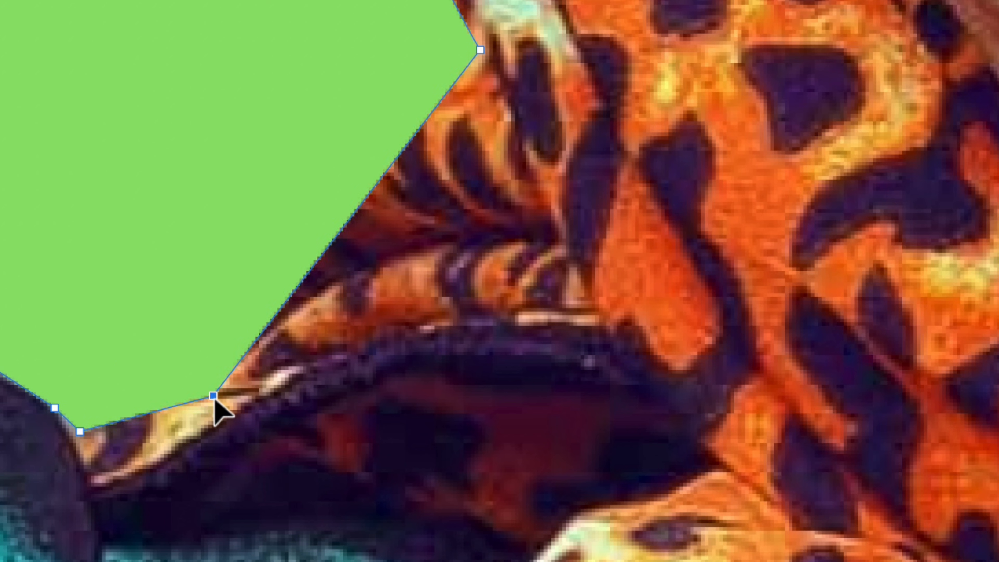
drag(296, 290, 236, 280)
scroll(372, 348, down, 10)
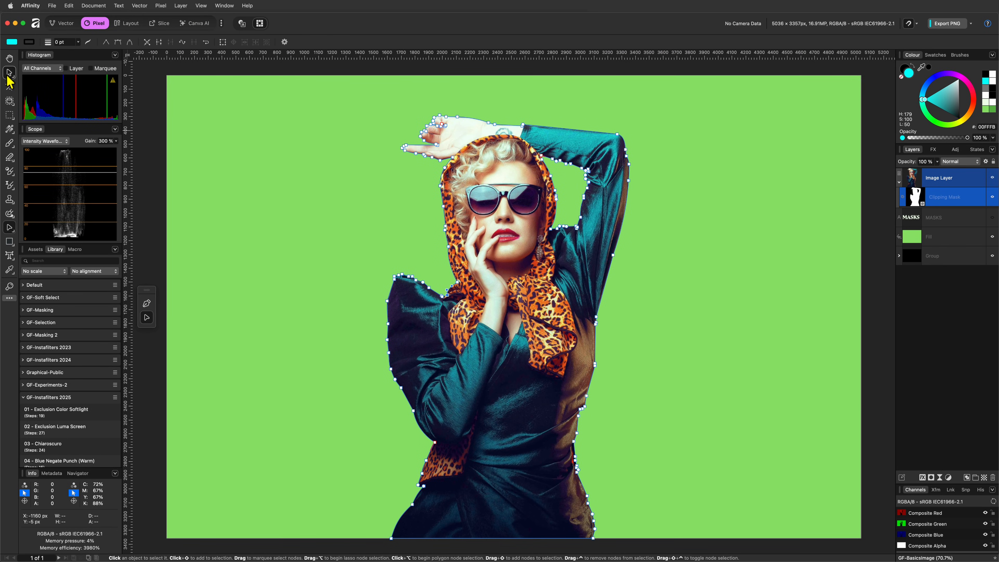
Take the woman-shaped clipping mask out of the image layer and place it below all other layers
click(8, 75)
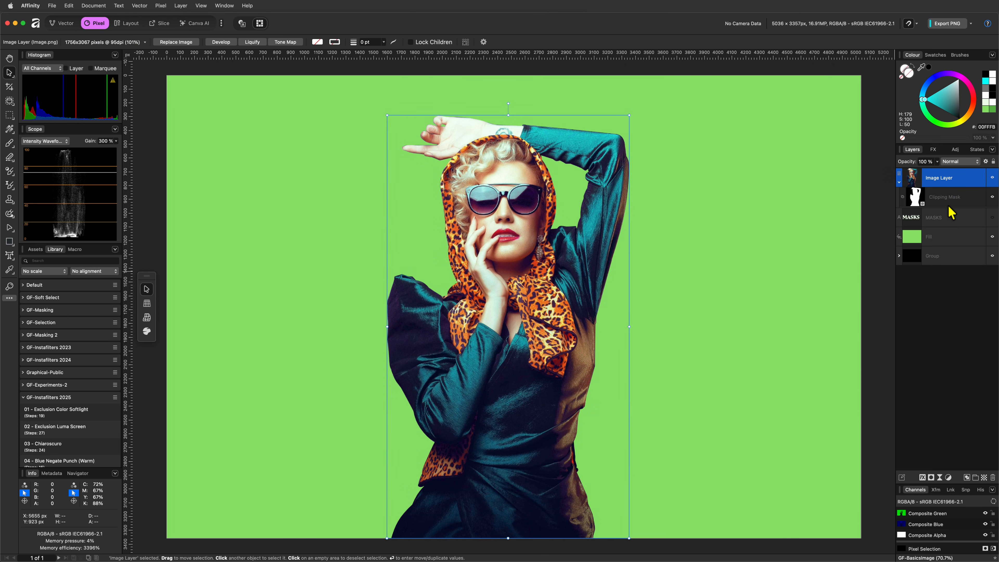
click(917, 195)
drag(945, 241, 950, 264)
click(917, 183)
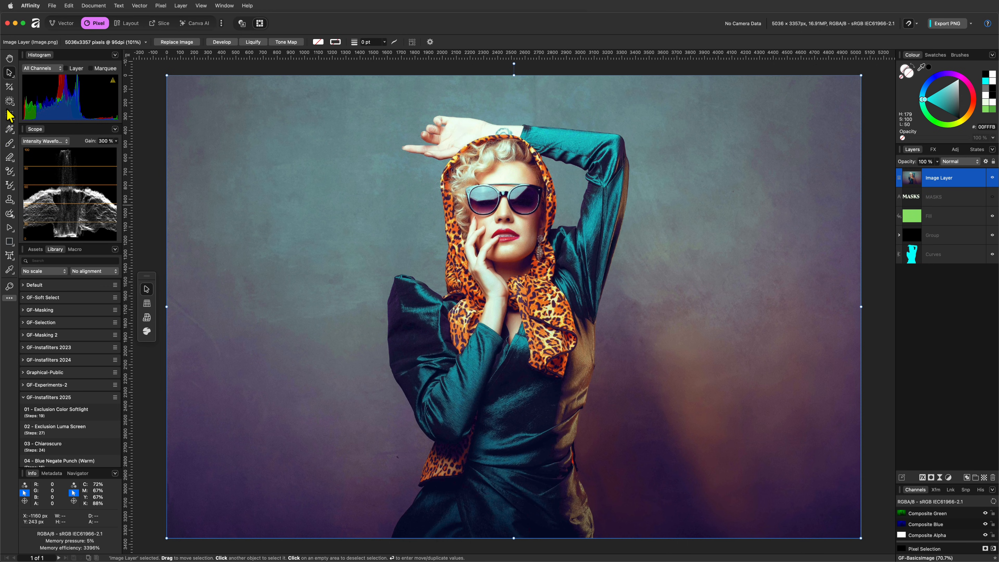
Draw a full-height rectangle over the photo's left half, nest it as the image layer's clipping mask, and skew its upper edge to the right
click(9, 242)
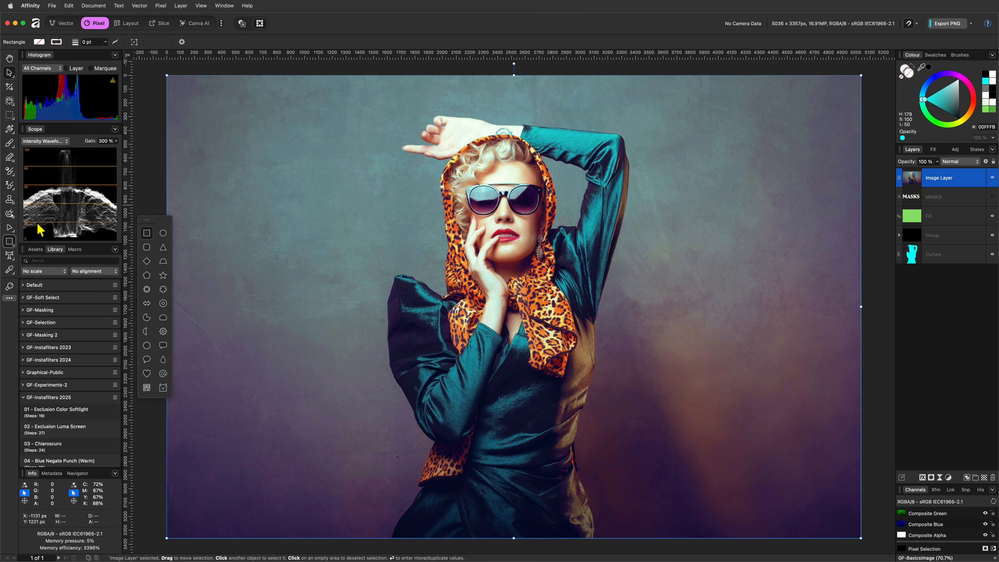
drag(166, 68, 552, 538)
drag(913, 185, 912, 199)
drag(361, 67, 642, 67)
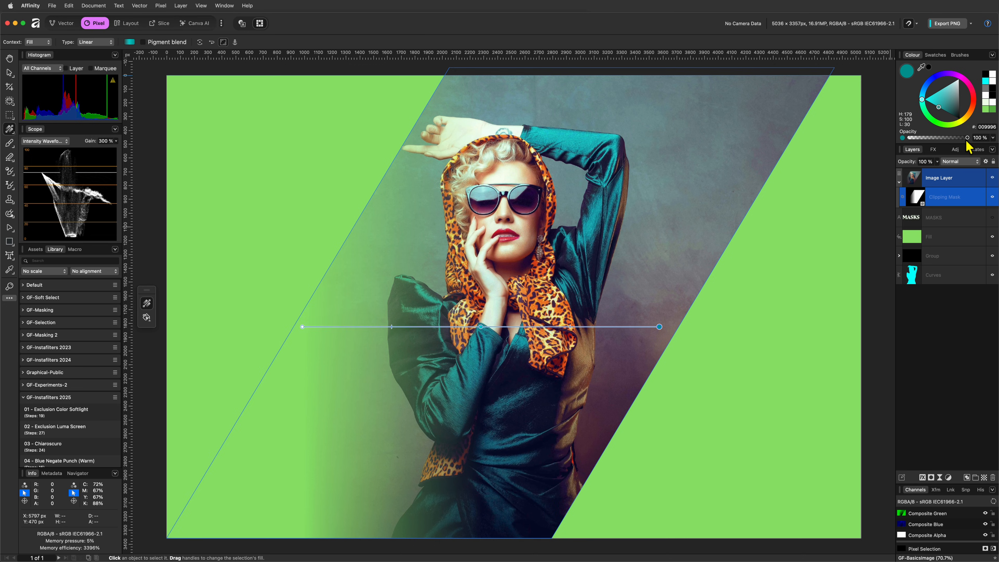
Set the mask's linear gradient end stop to 0% opacity, and convert it to a Mesh gradient with its inner nodes moved outward
drag(967, 143, 888, 138)
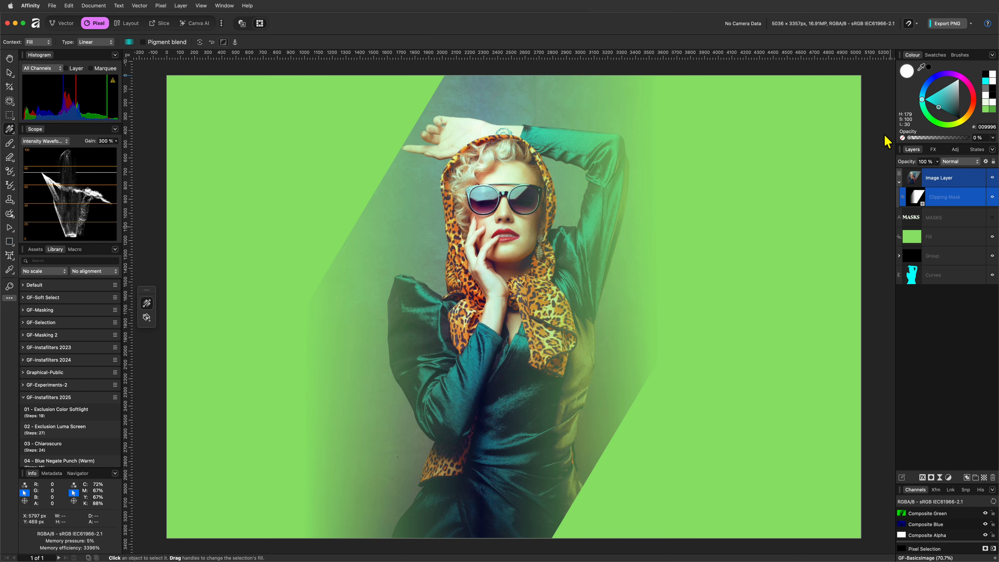
click(109, 43)
click(95, 78)
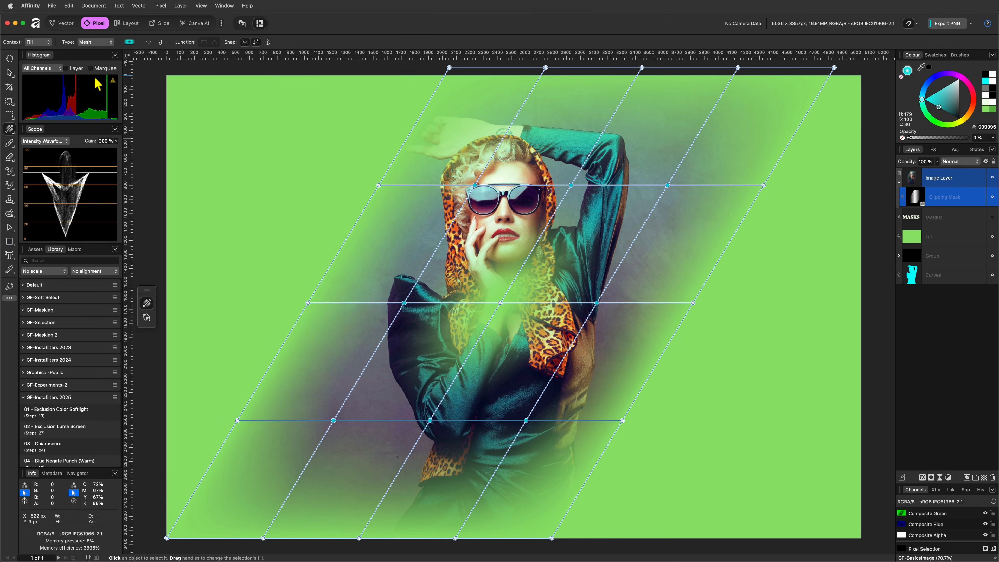
drag(404, 303, 412, 236)
drag(526, 420, 528, 492)
drag(571, 185, 593, 125)
drag(475, 185, 465, 132)
Try the repositioned MASKS text as the image layer's clipping mask, and move the text back out below the image layer
click(911, 183)
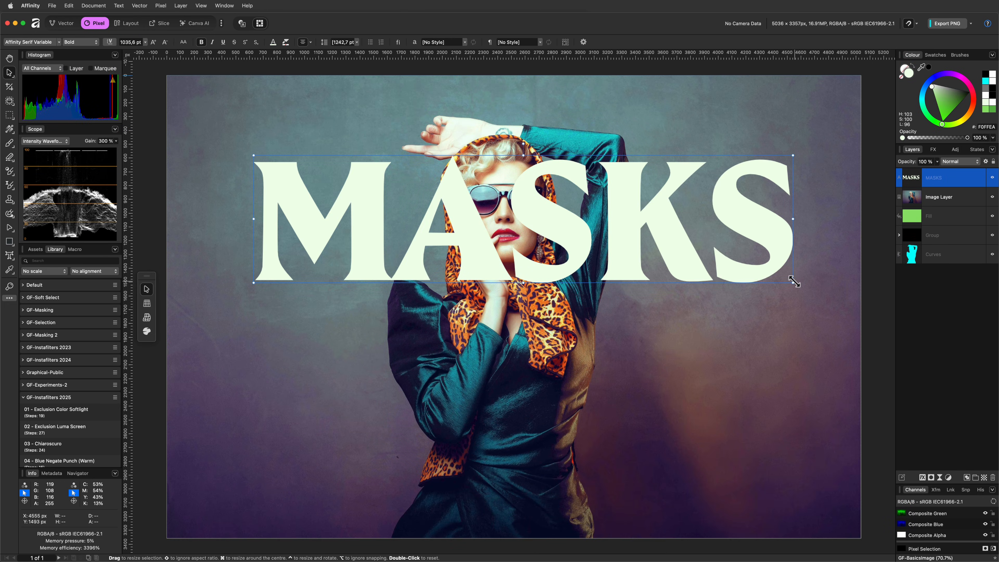
drag(792, 280, 790, 307)
mouse_move(571, 261)
mouse_down()
mouse_move(578, 255)
mouse_move(555, 260)
mouse_up()
drag(915, 194, 915, 197)
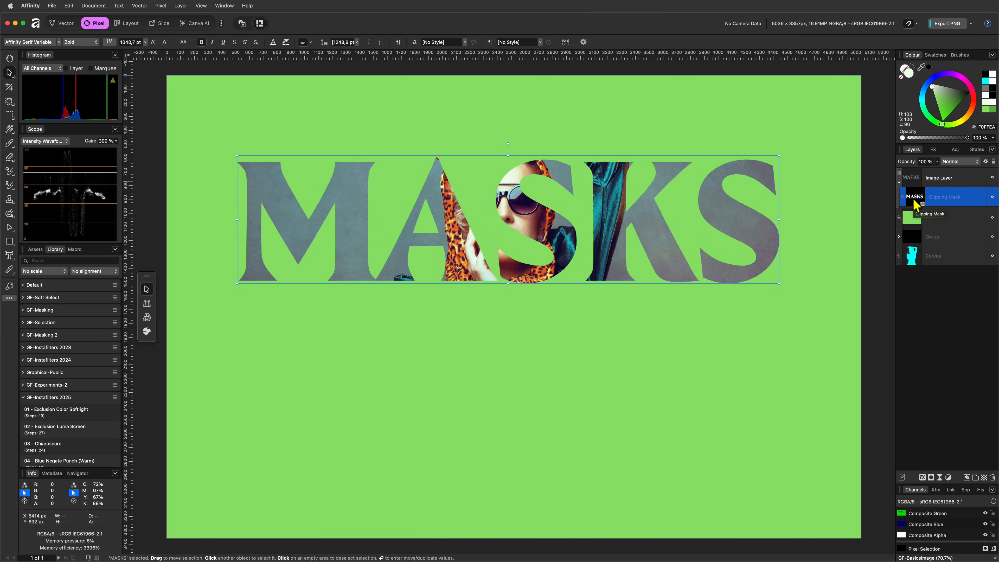
drag(933, 199, 941, 209)
Draw a white circle over the woman's head and a wide white rectangle across her chest below it
click(942, 180)
drag(413, 118, 604, 310)
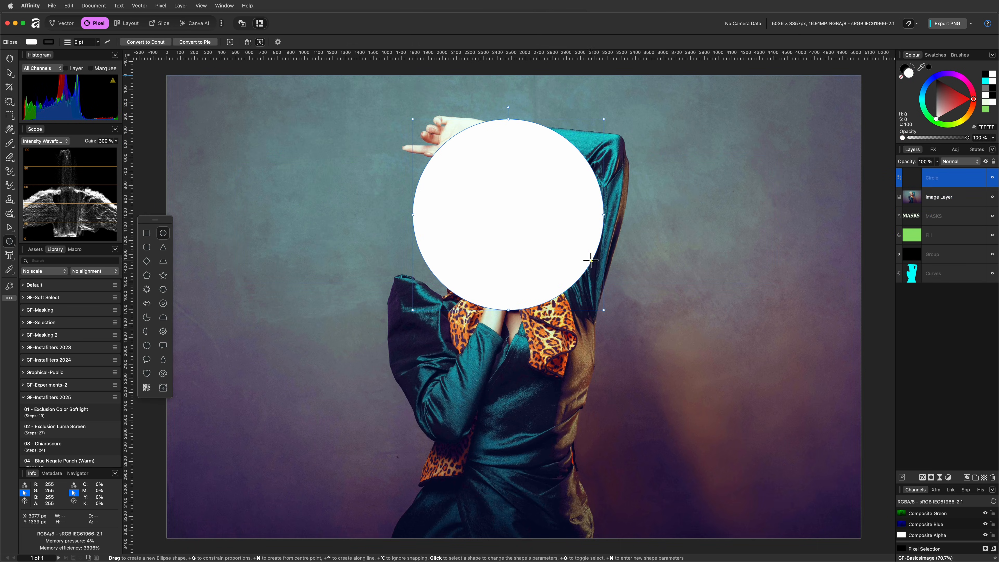
key(v)
drag(537, 226, 536, 226)
click(11, 244)
click(39, 242)
mouse_move(404, 326)
mouse_down()
mouse_move(617, 346)
mouse_move(630, 358)
mouse_move(629, 388)
mouse_up()
Group the circle and rectangle and nest the group as the image layer's clipping mask
shift+click(942, 197)
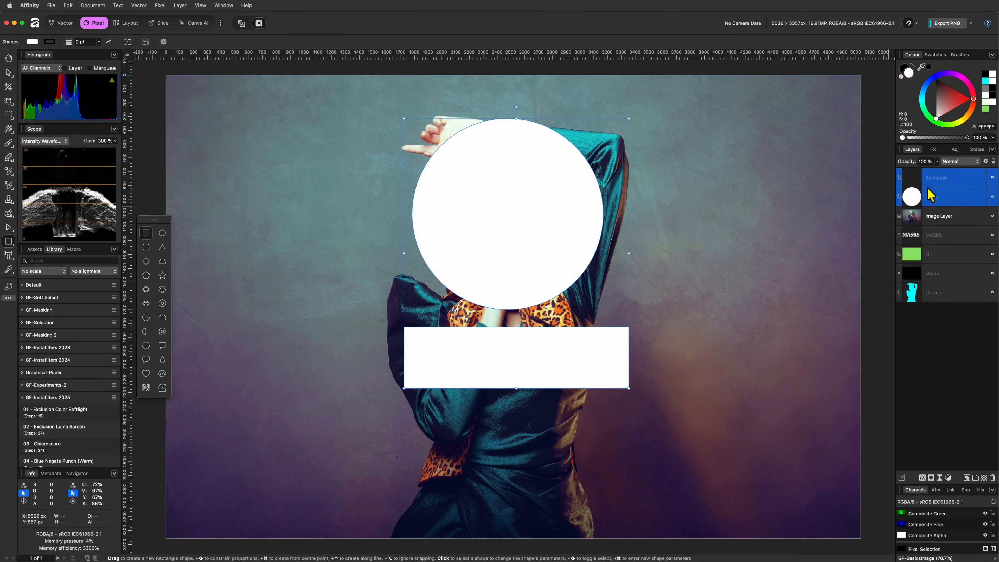
right_click(940, 179)
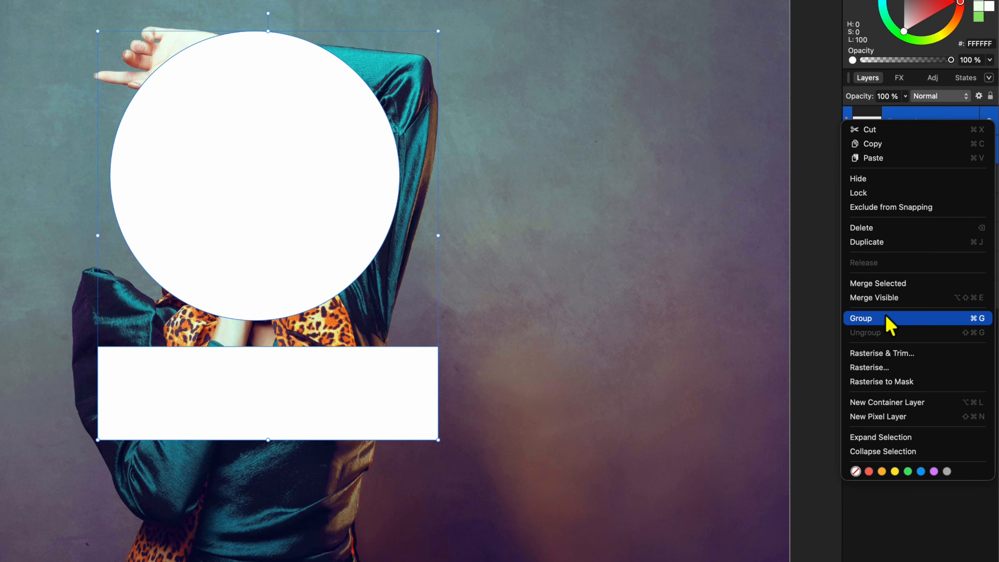
click(889, 320)
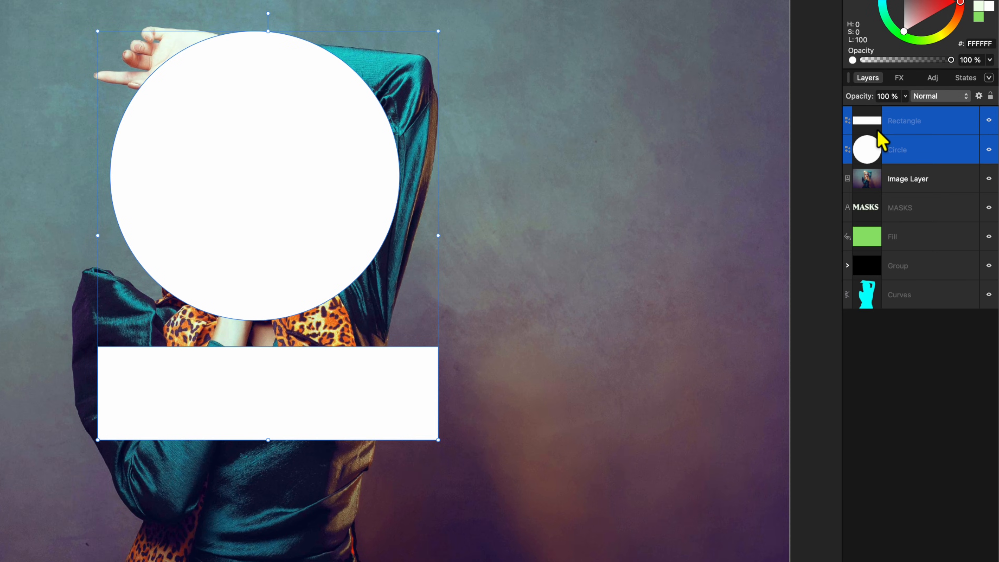
drag(870, 123, 874, 157)
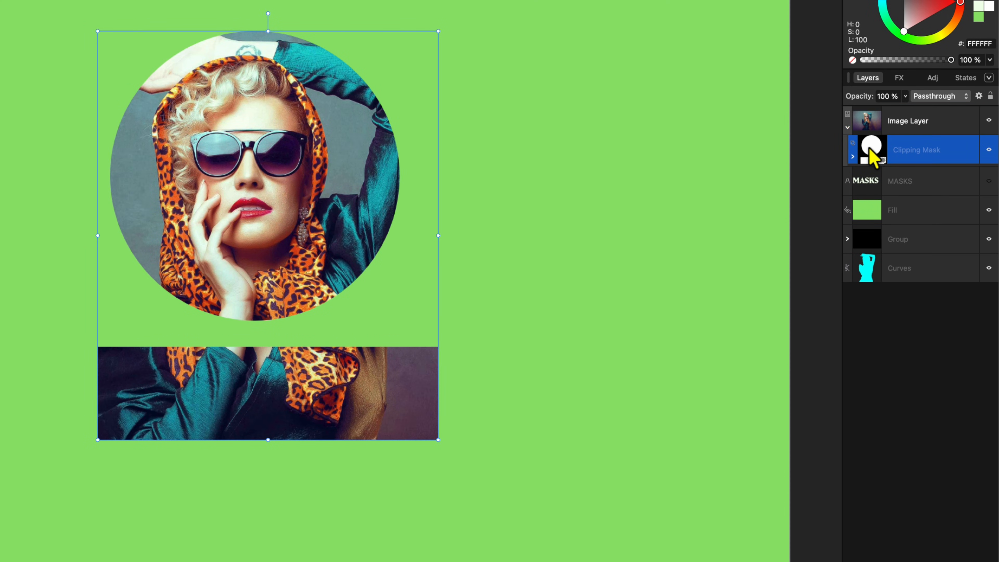
Centre the rectangle inside the clipping mask group beneath the circle, and extend it vertically so it overlaps the circle
click(852, 157)
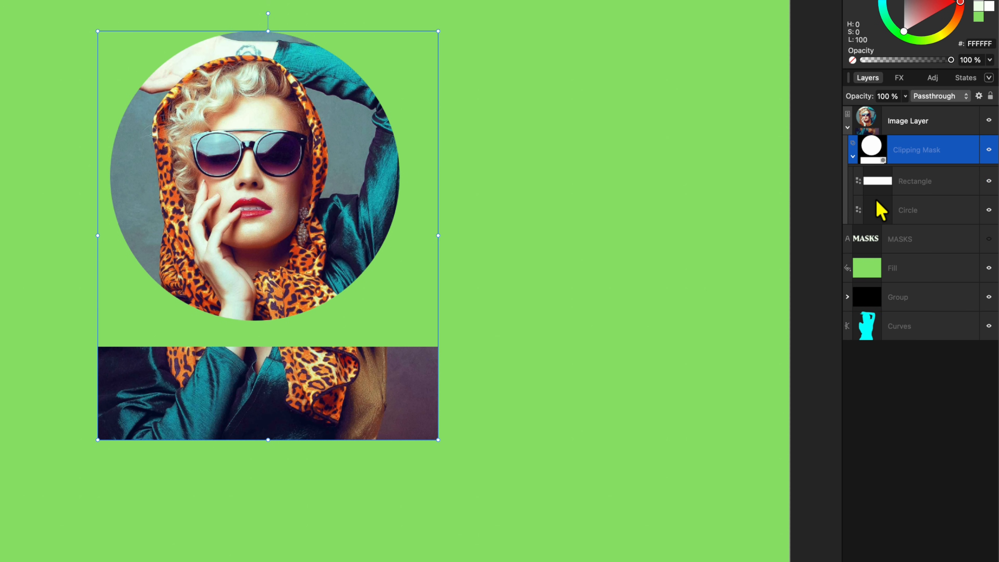
click(877, 186)
click(545, 363)
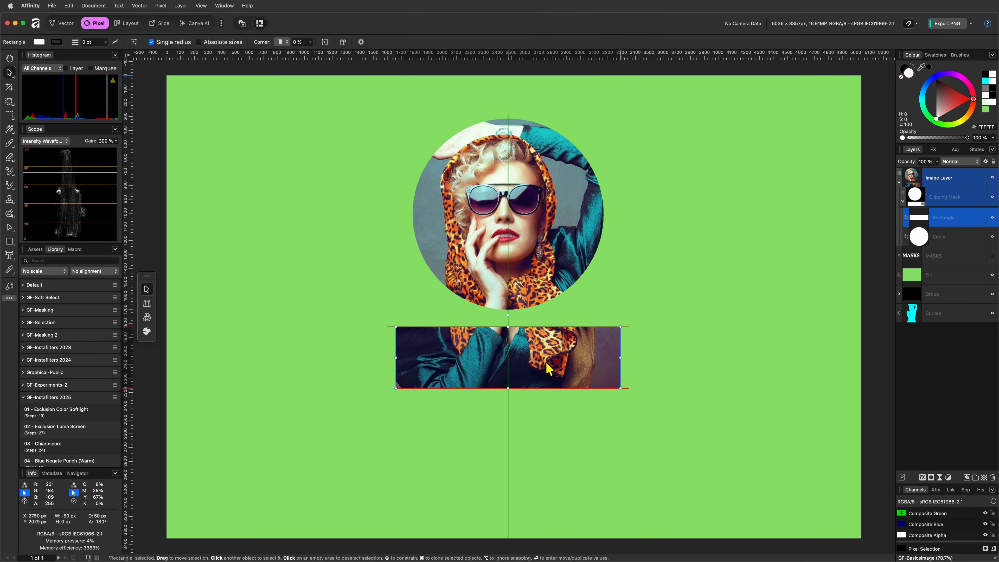
drag(508, 388, 508, 405)
drag(508, 326, 508, 273)
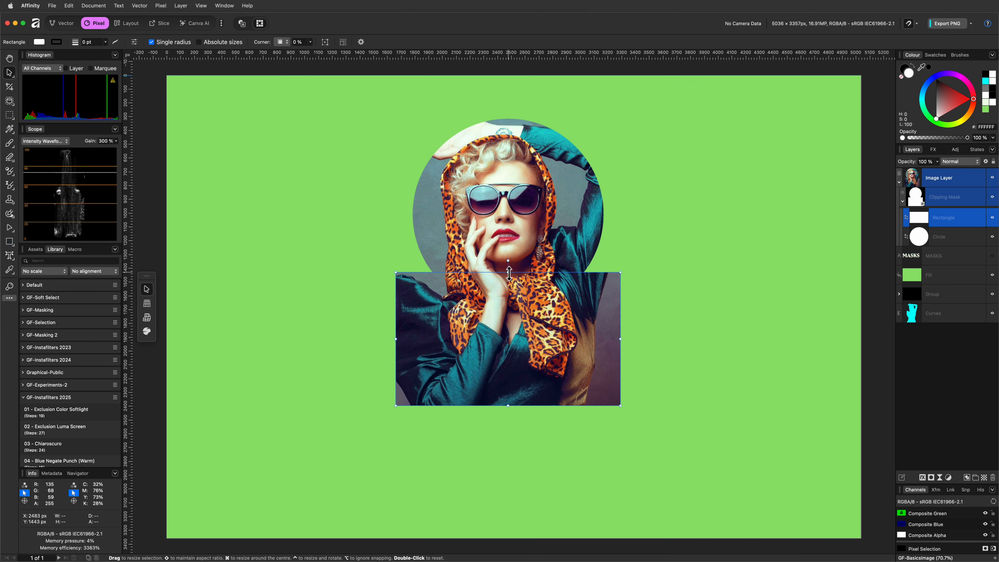
Add a pixel mask layer to the image layer above the grouped clipping mask
click(913, 182)
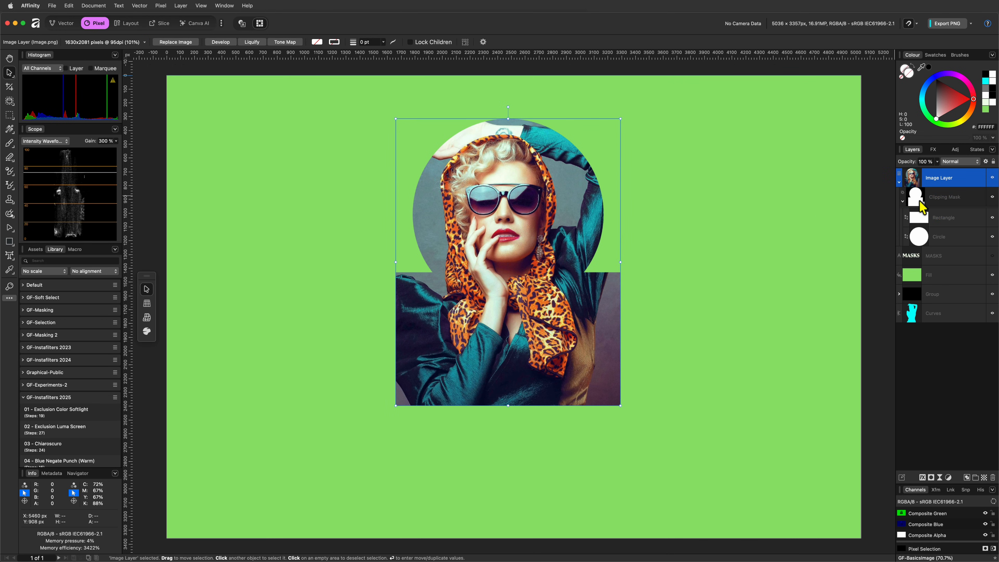
click(932, 478)
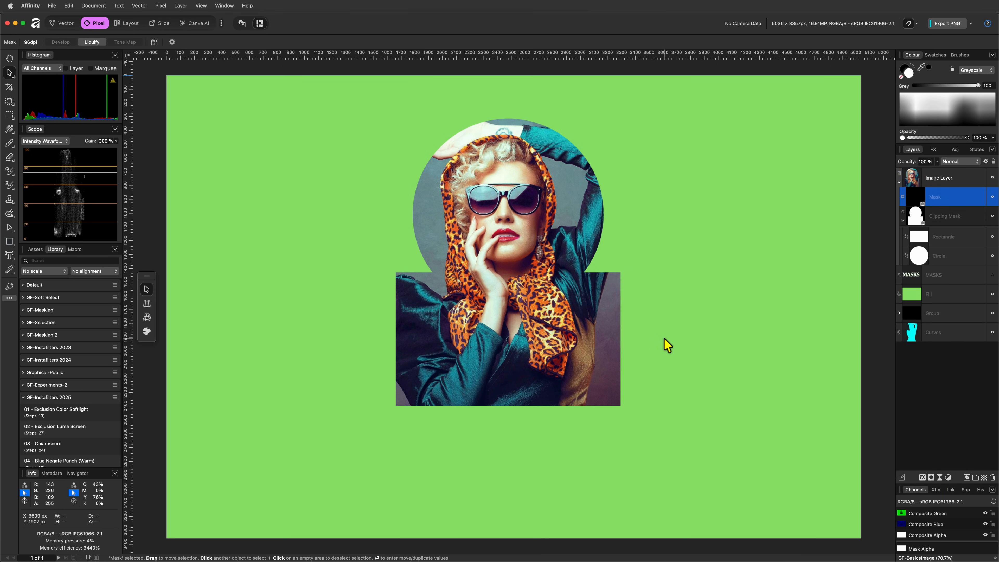
Paint black on the pixel mask with a soft 664.7 px brush to fade the circle's sides and the rectangle's corners, sides and lower edge
key(b)
key(bracketright)
key(bracketright)
key(bracketright)
key(bracketright)
key(bracketright)
mouse_move(650, 370)
mouse_down()
mouse_move(532, 449)
mouse_move(361, 419)
mouse_up()
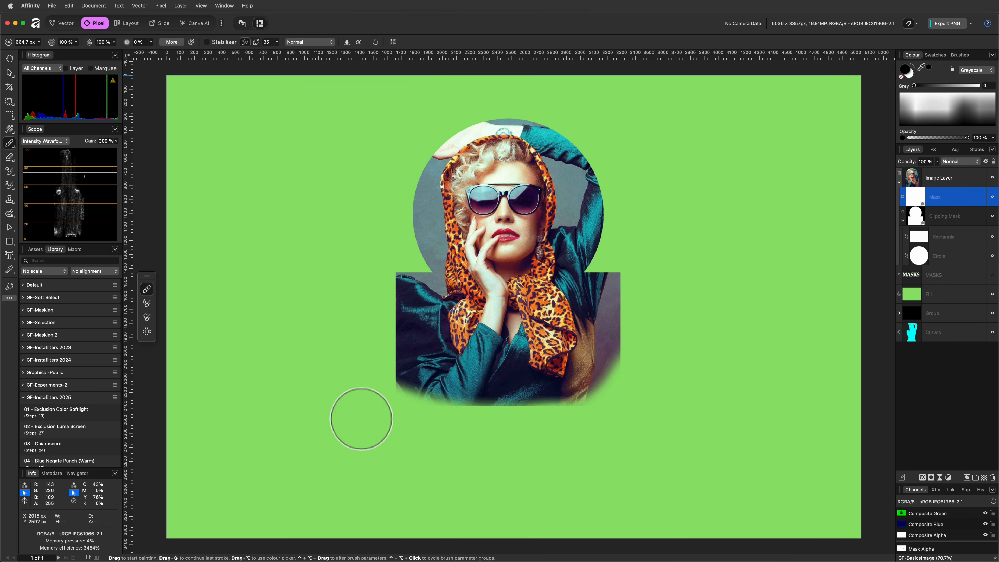
drag(370, 258, 420, 270)
mouse_move(649, 256)
mouse_down()
mouse_move(589, 267)
mouse_move(658, 368)
mouse_move(647, 299)
mouse_up()
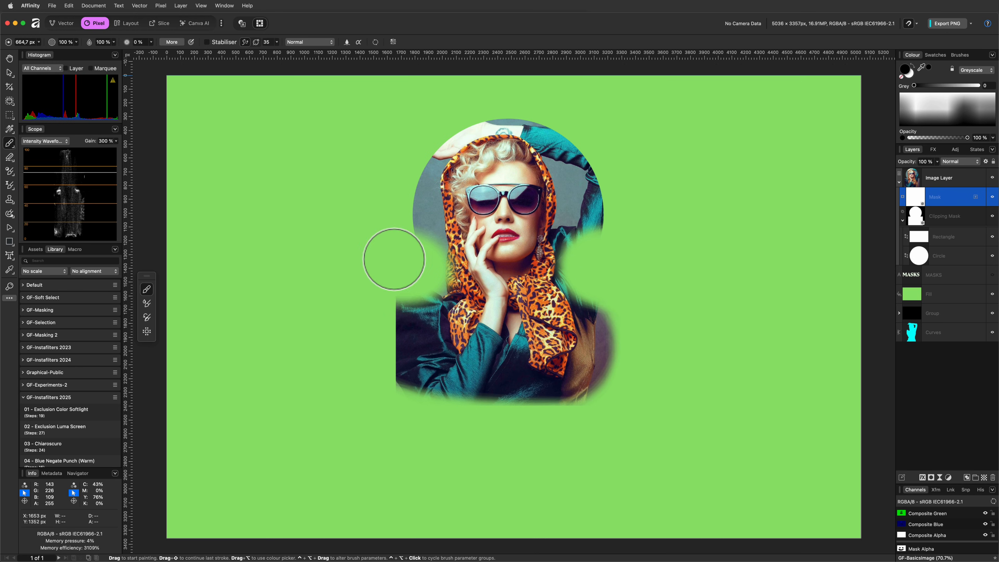
mouse_move(392, 261)
mouse_down()
mouse_move(379, 381)
mouse_move(426, 435)
mouse_up()
drag(659, 270, 615, 181)
mouse_move(397, 239)
mouse_down()
mouse_move(374, 180)
mouse_move(384, 181)
mouse_move(392, 228)
mouse_up()
drag(666, 286, 613, 428)
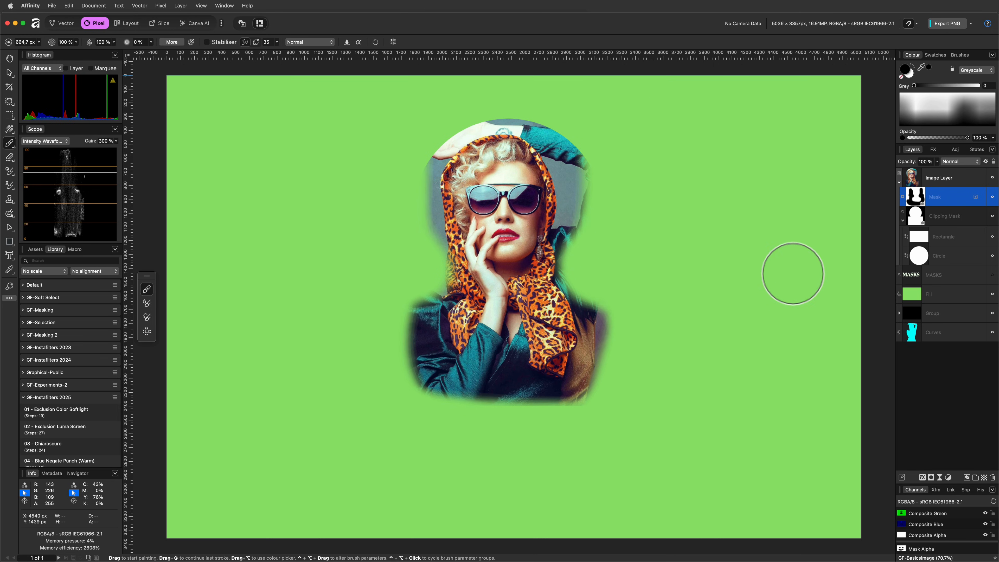
drag(519, 437, 684, 403)
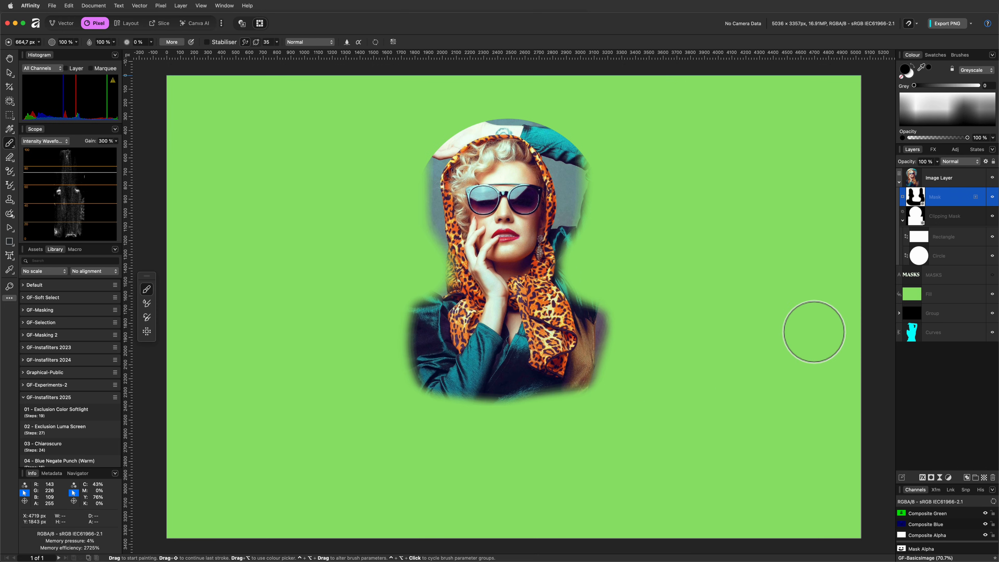
drag(547, 435, 452, 431)
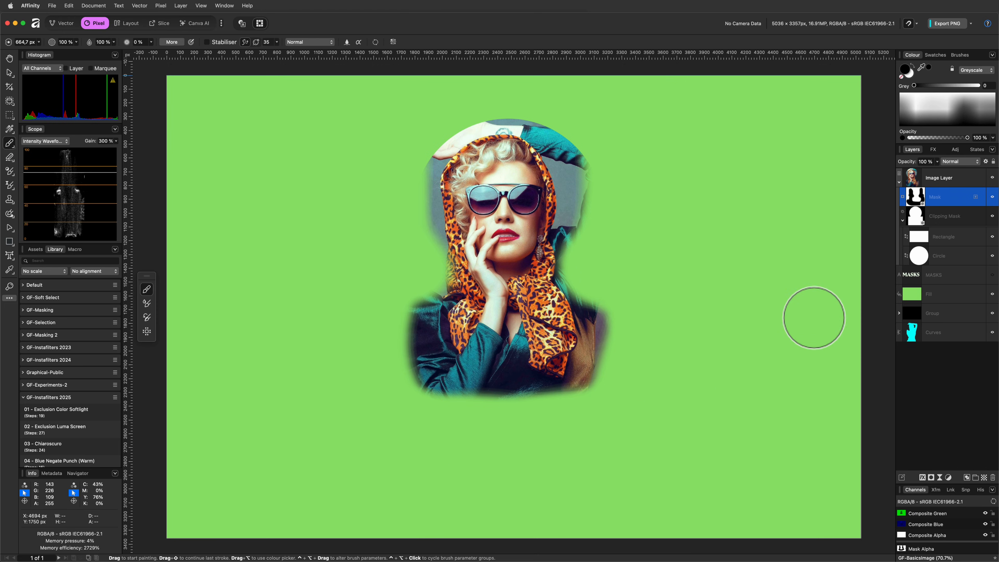
Collapse the clipping mask group, select the image layer, and toggle the pixel mask's visibility to compare the image with and without it
click(903, 221)
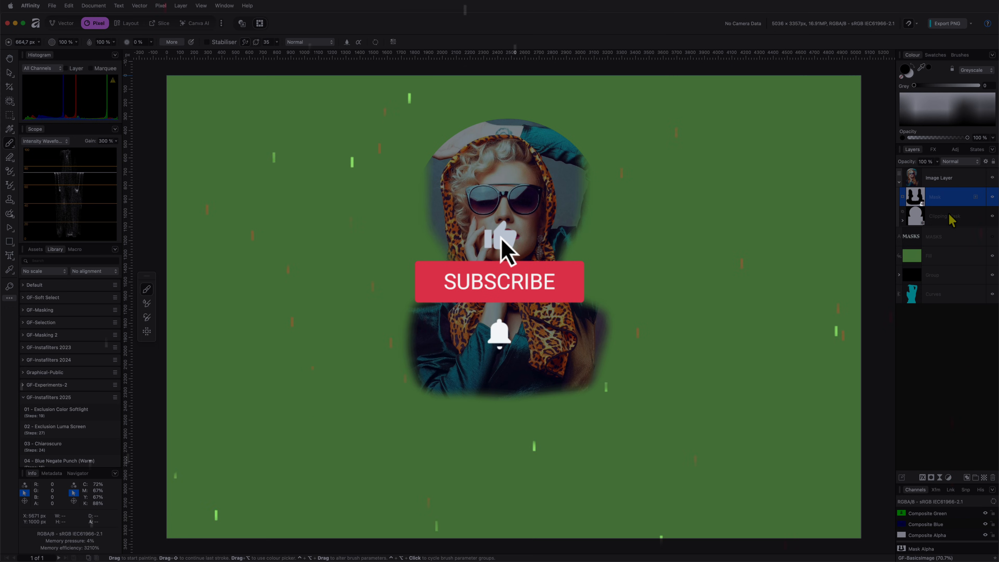
click(948, 183)
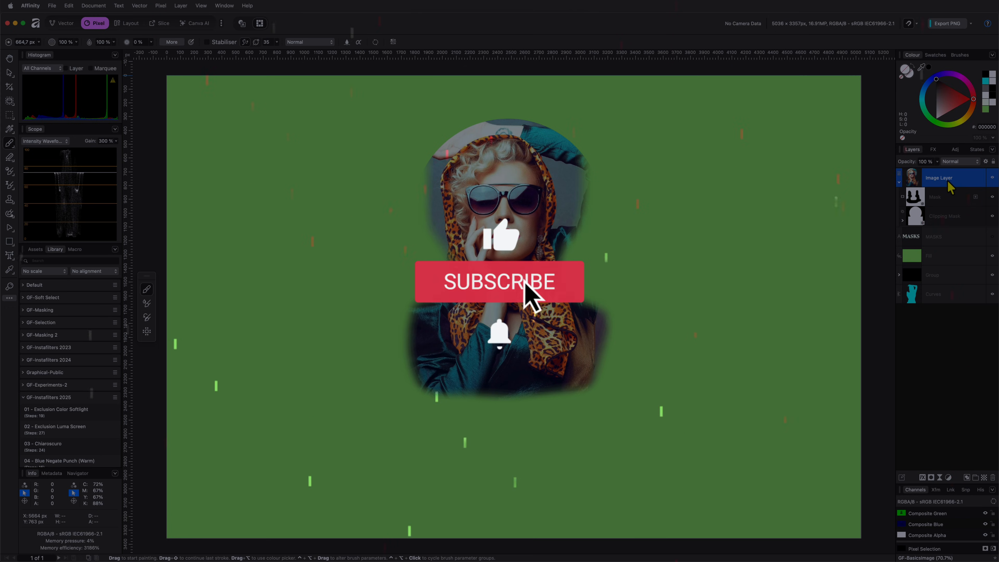
click(992, 197)
click(992, 197)
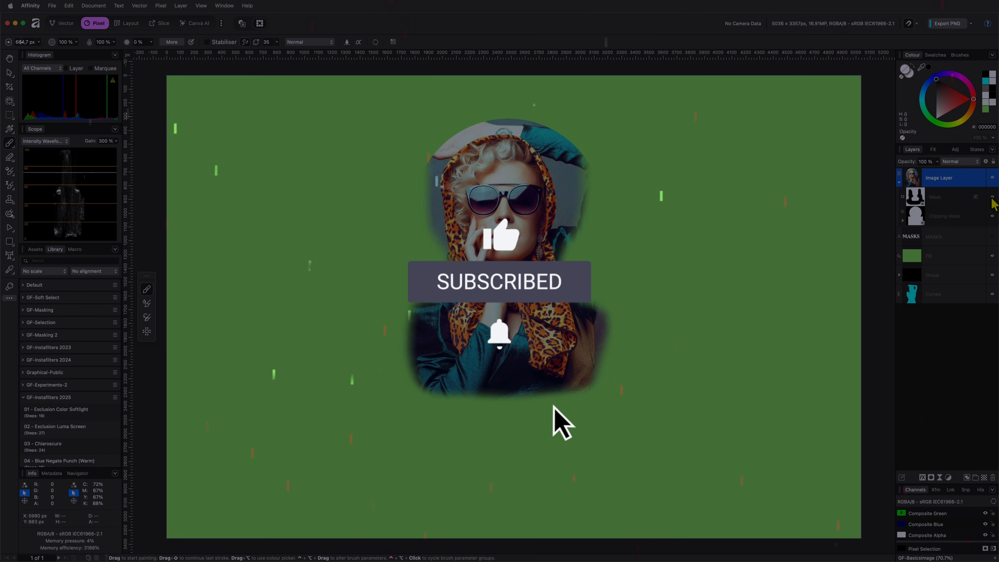
click(992, 197)
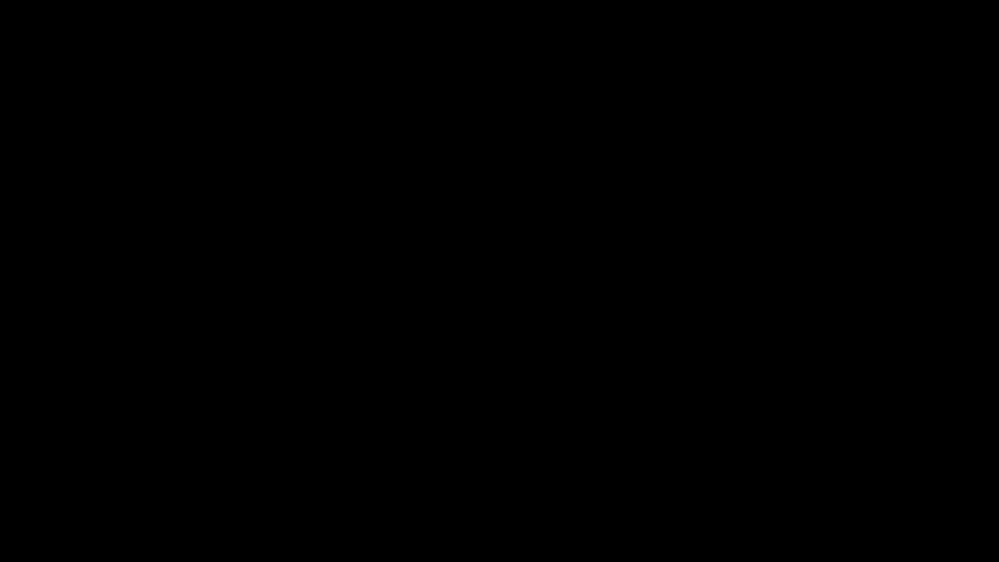